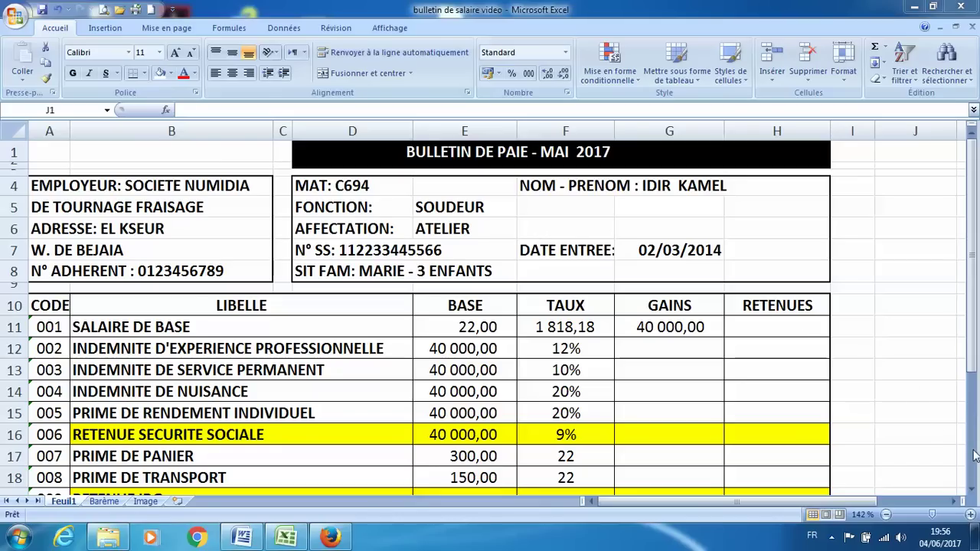
# Calculate the professional experience allowance gain in G12 as =E12*F12 and copy the formula down to G15
pyautogui.click(972, 492)
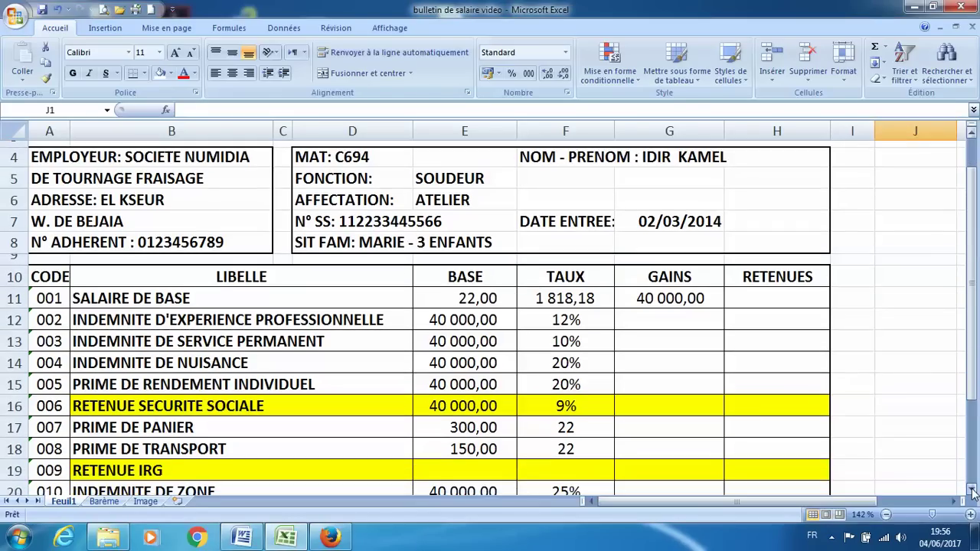
pyautogui.click(972, 493)
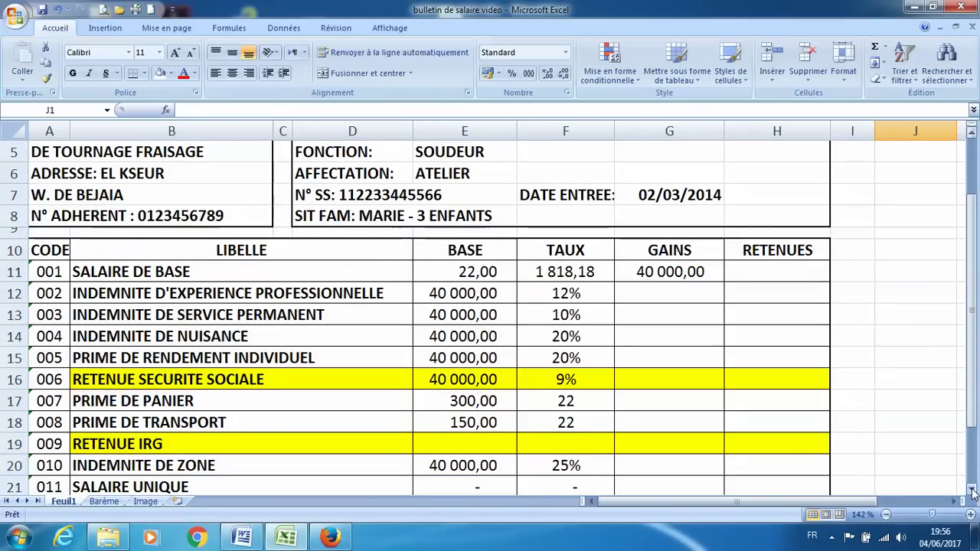
pyautogui.click(972, 492)
pyautogui.click(972, 492)
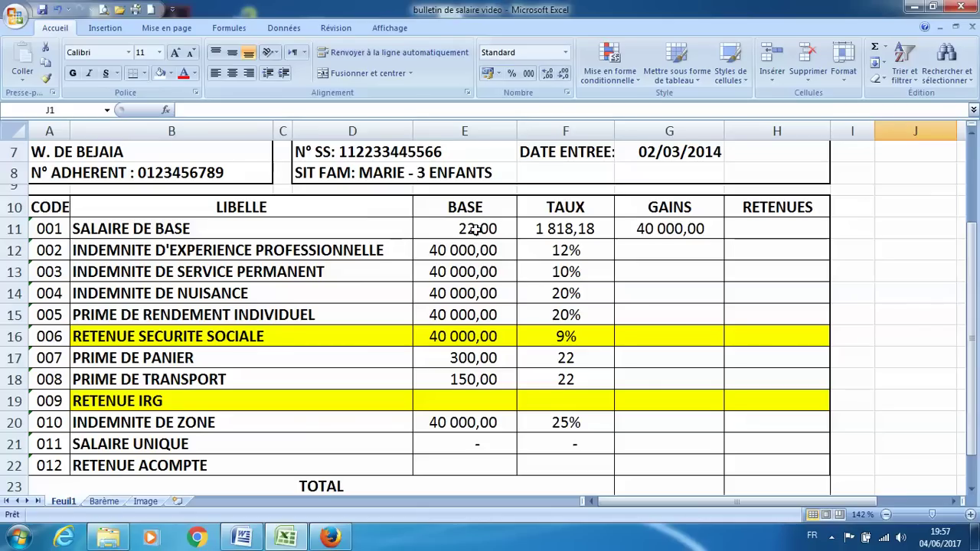
pyautogui.click(573, 228)
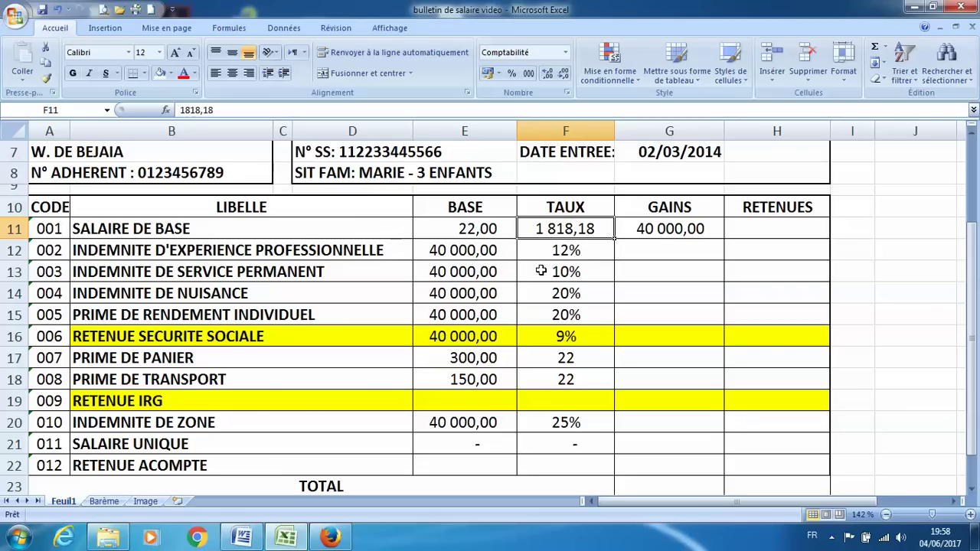
pyautogui.click(645, 252)
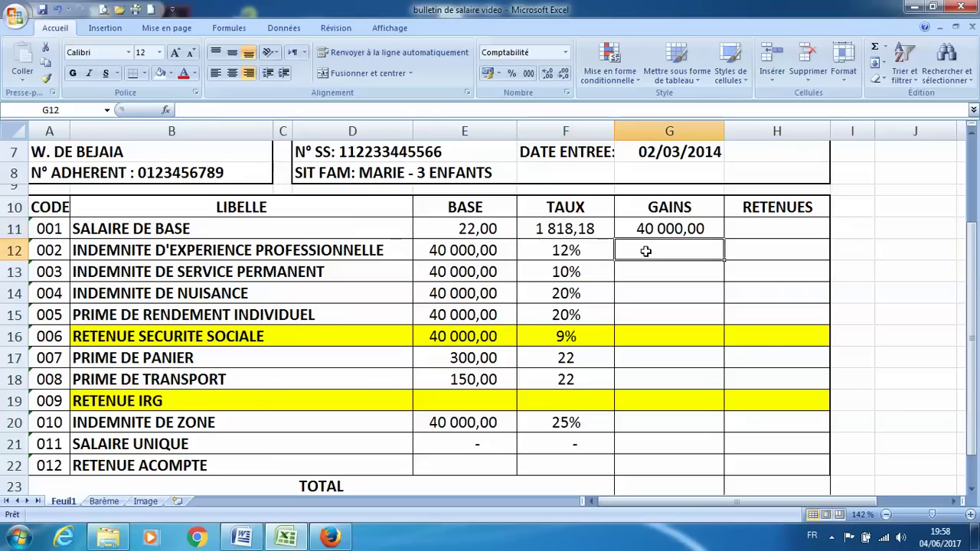
pyautogui.write('=')
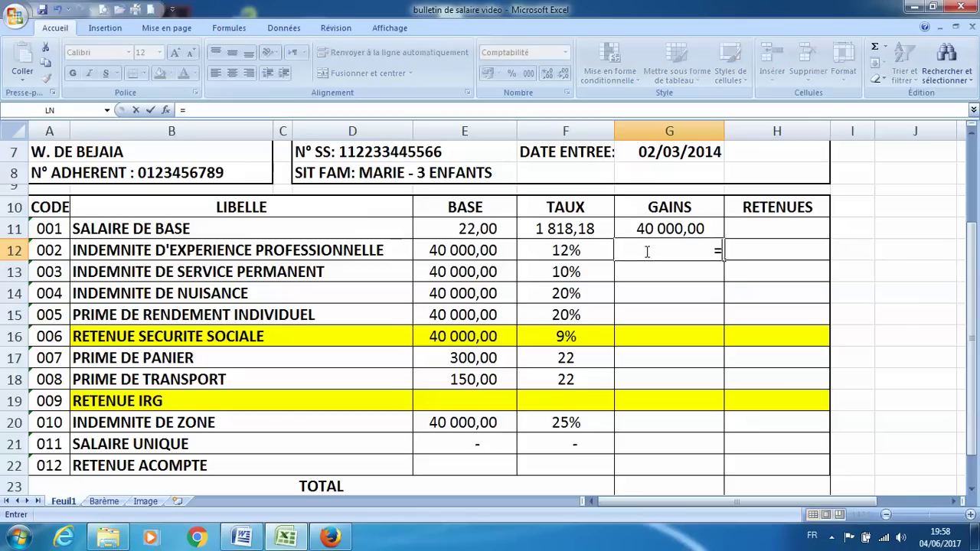
pyautogui.click(486, 251)
pyautogui.write('*')
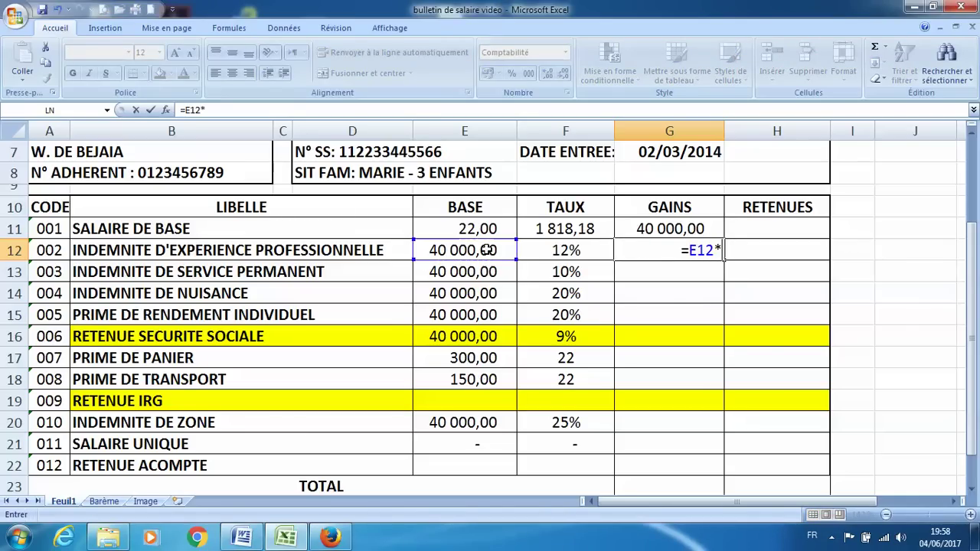
pyautogui.click(562, 251)
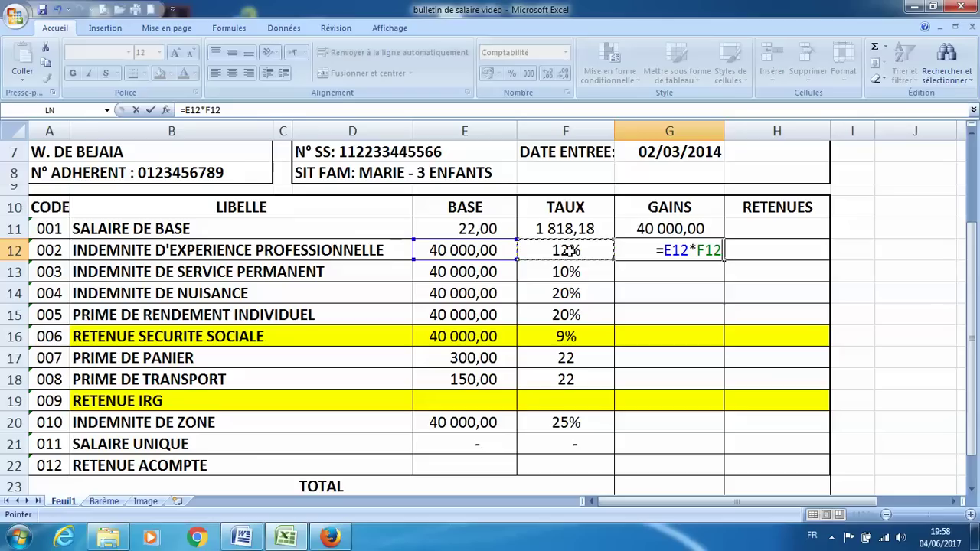
pyautogui.press('Return')
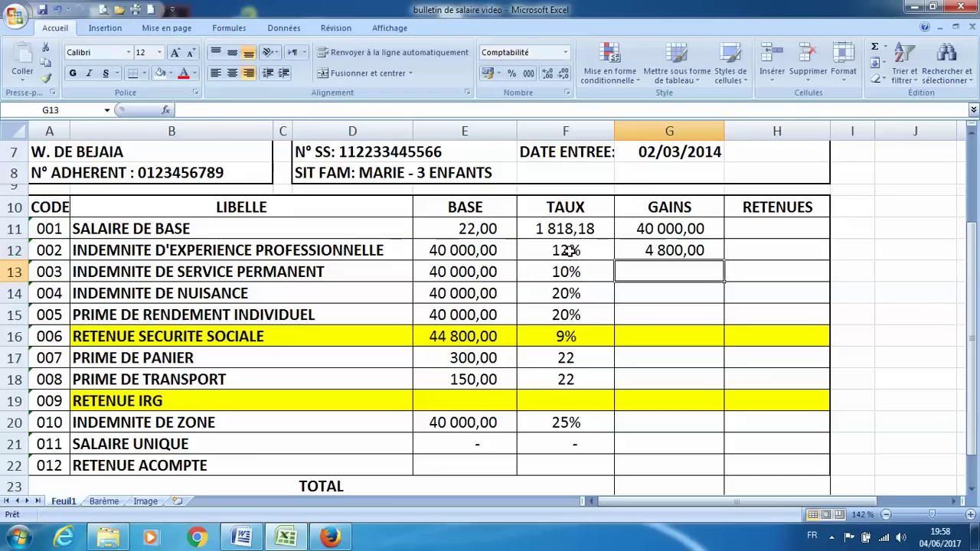
pyautogui.click(678, 250)
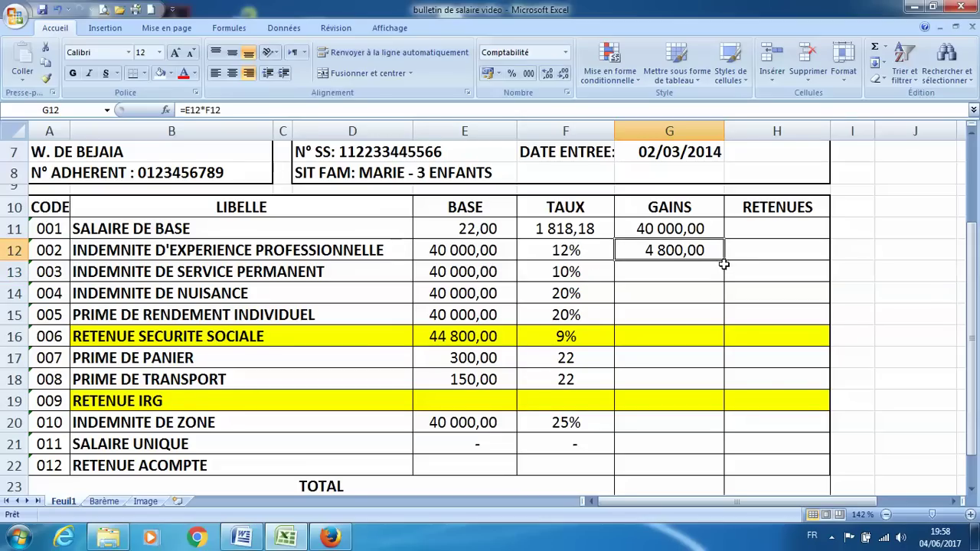
pyautogui.moveTo(726, 261); pyautogui.dragTo(722, 322)
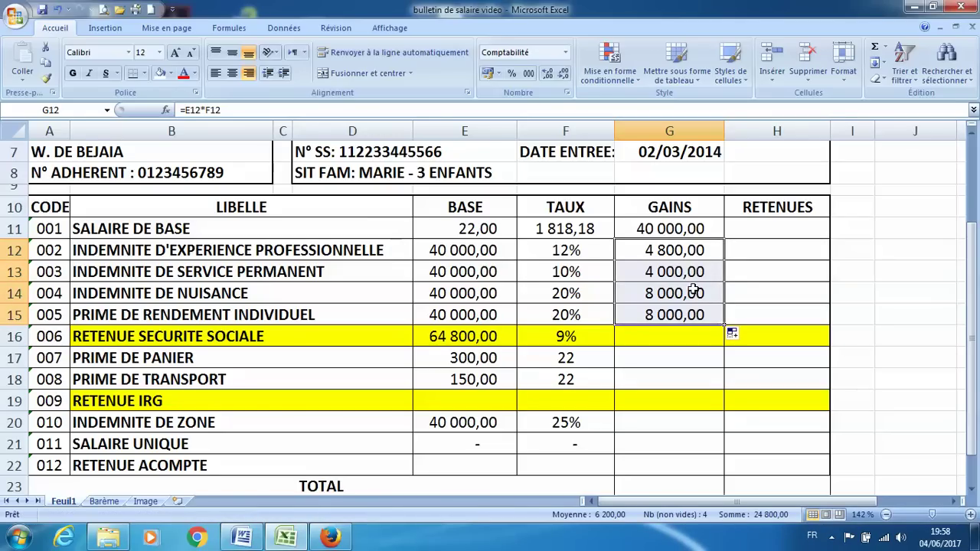
# Replace the RETENUE SECURITE SOCIALE base in E16 with the formula =somme(G11:G15)
pyautogui.click(476, 336)
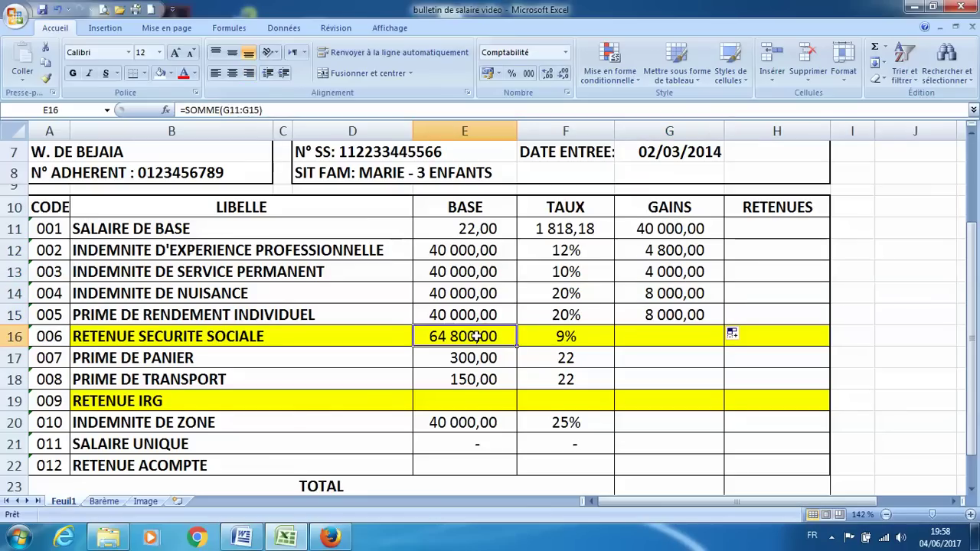
pyautogui.press('Delete')
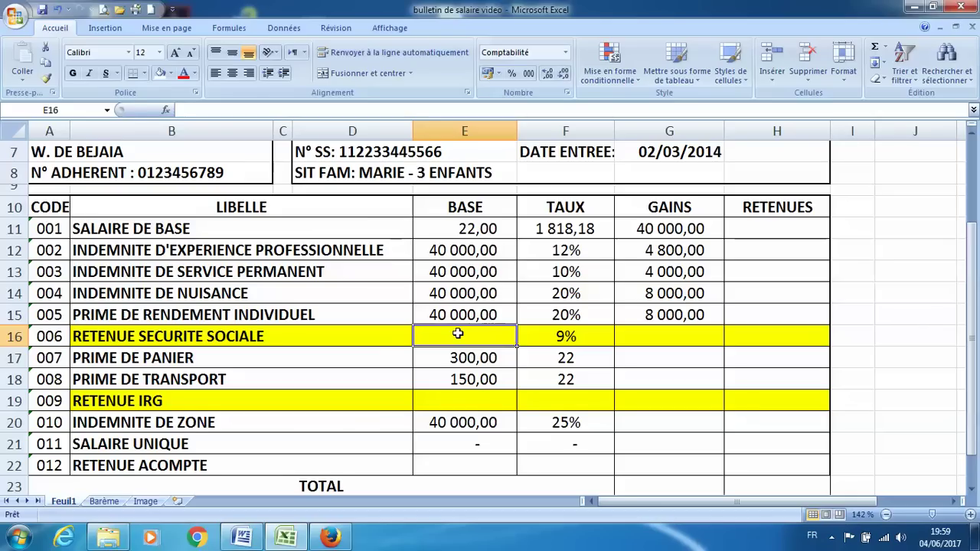
pyautogui.write('=')
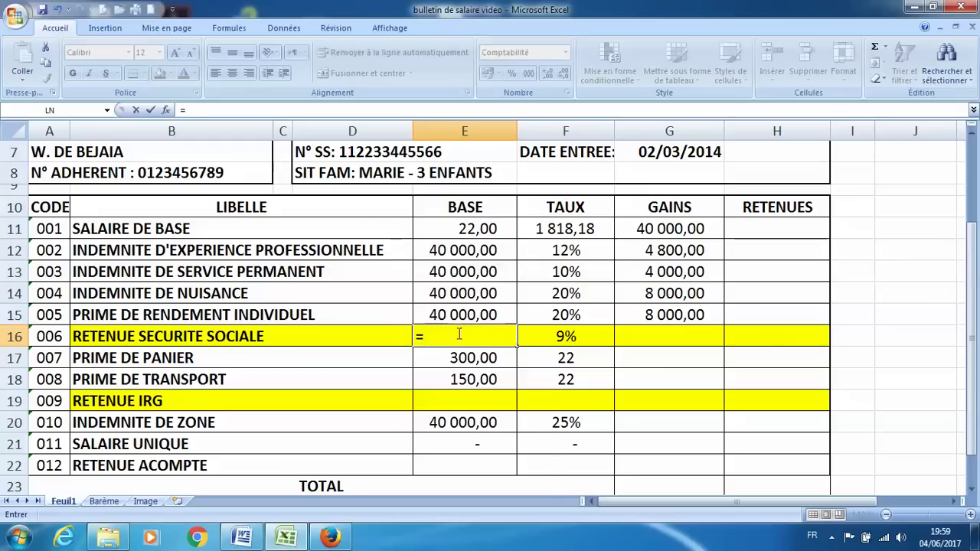
pyautogui.write('somme')
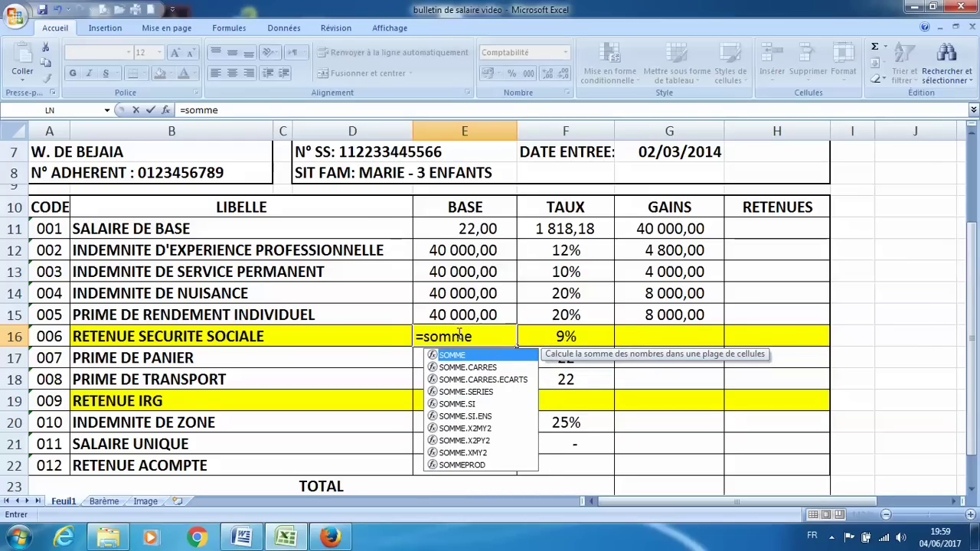
pyautogui.write('(')
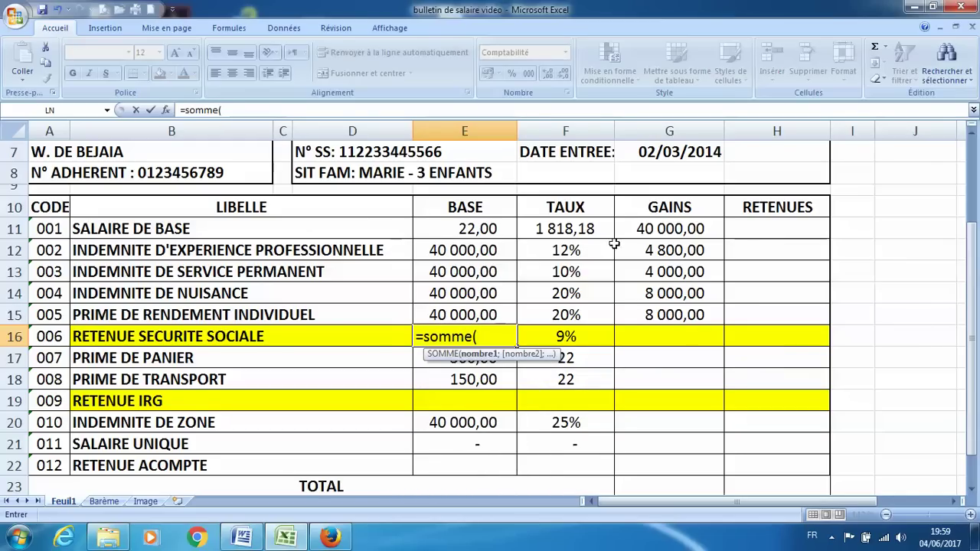
pyautogui.moveTo(666, 229); pyautogui.dragTo(667, 309)
pyautogui.write(')')
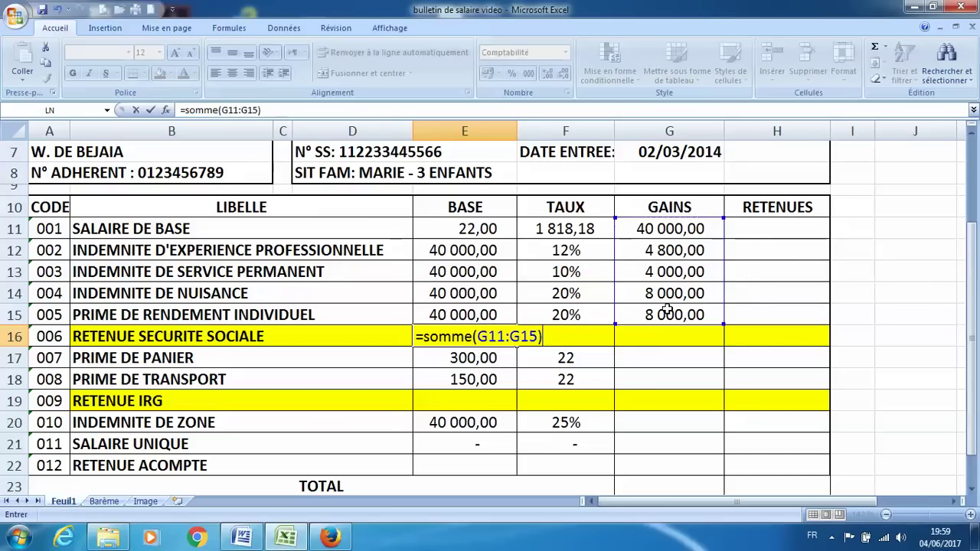
pyautogui.press('Return')
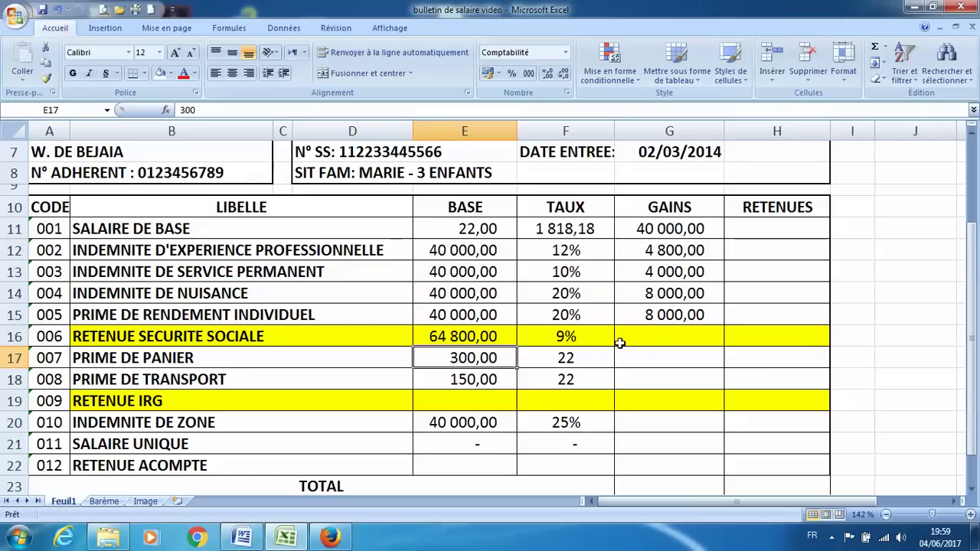
# Calculate the social security deduction in H16 with the formula =E16*F16
pyautogui.click(757, 336)
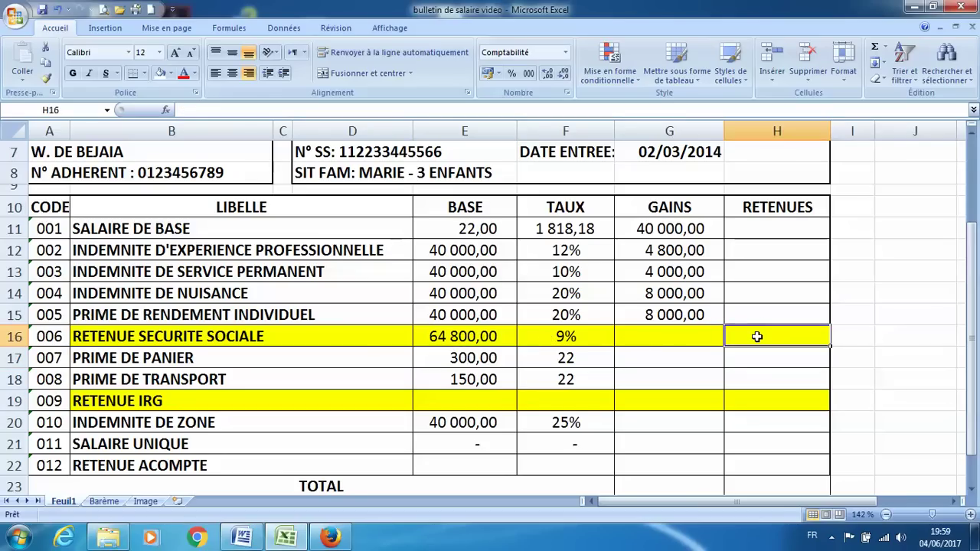
pyautogui.write('=')
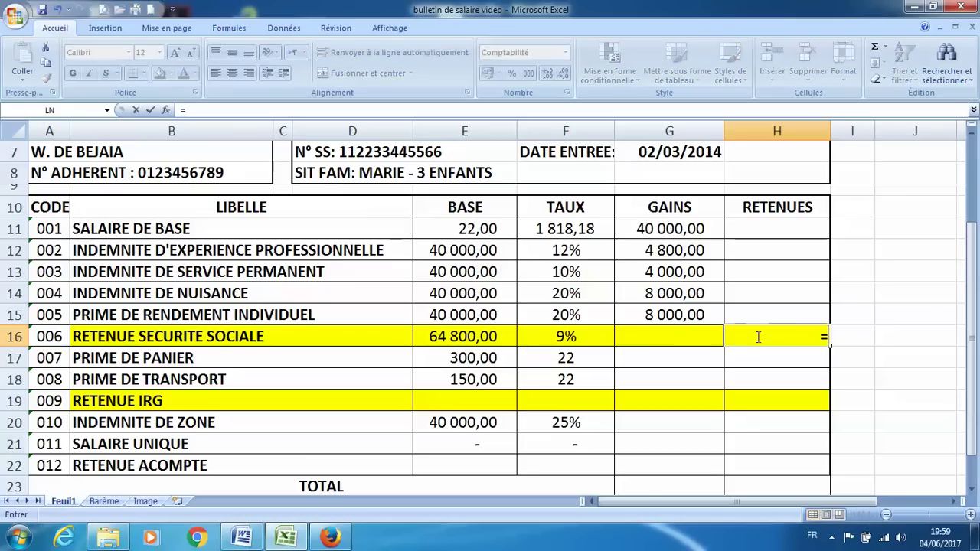
pyautogui.click(465, 336)
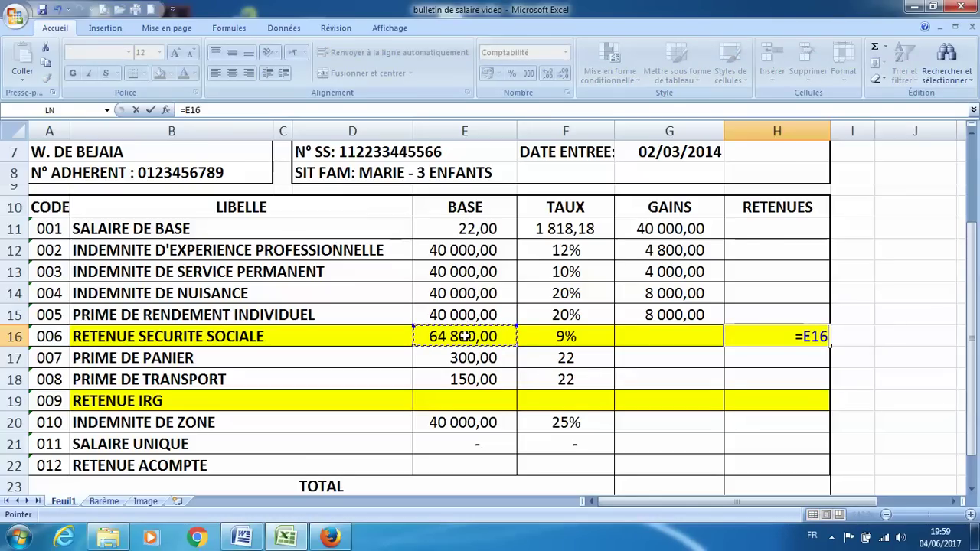
pyautogui.write('*')
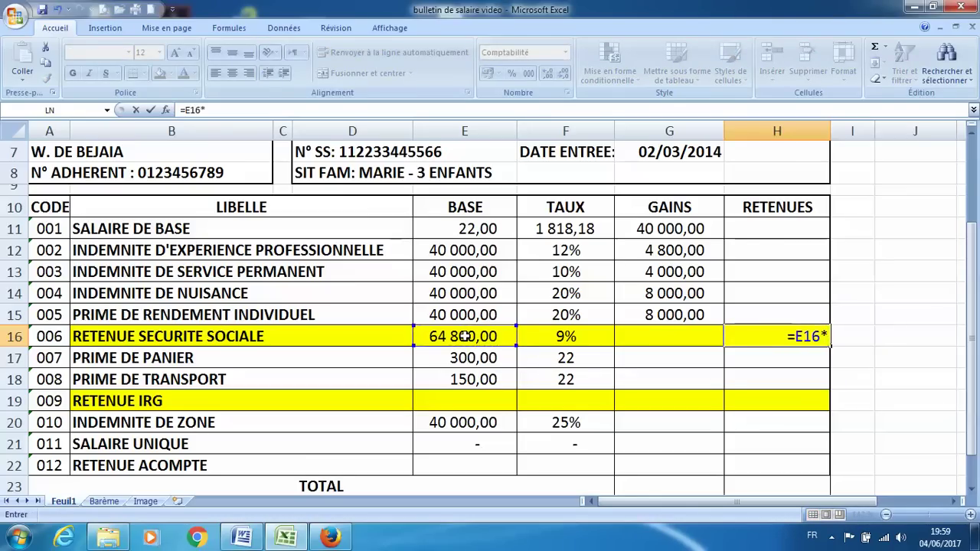
pyautogui.click(542, 336)
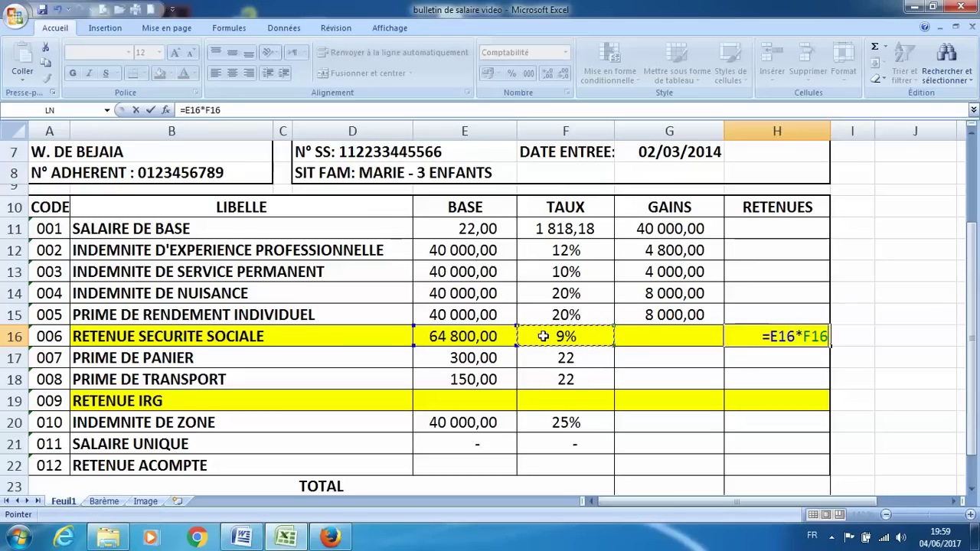
pyautogui.press('Return')
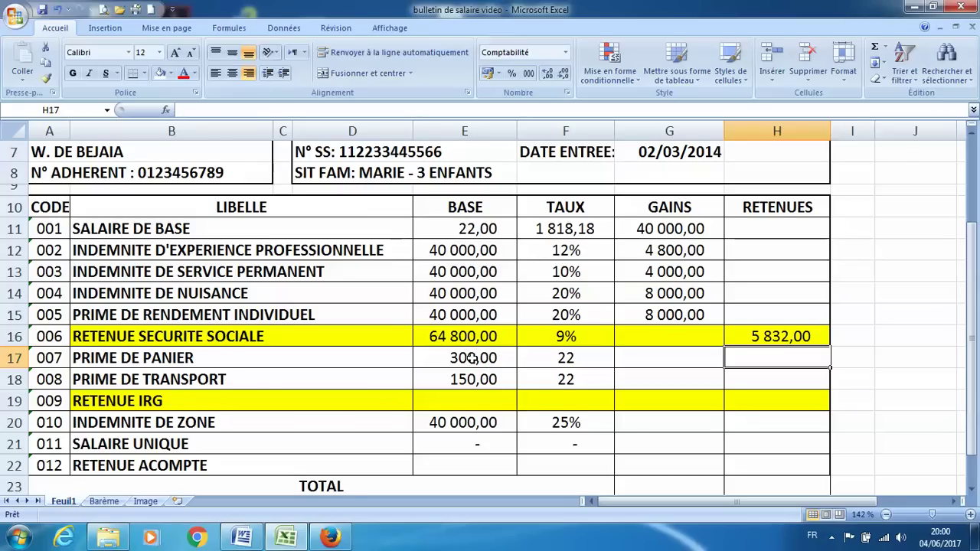
# Calculate the PRIME DE PANIER gain in G17 as =E17*F17 and copy the formula down to PRIME DE TRANSPORT in G18
pyautogui.click(472, 358)
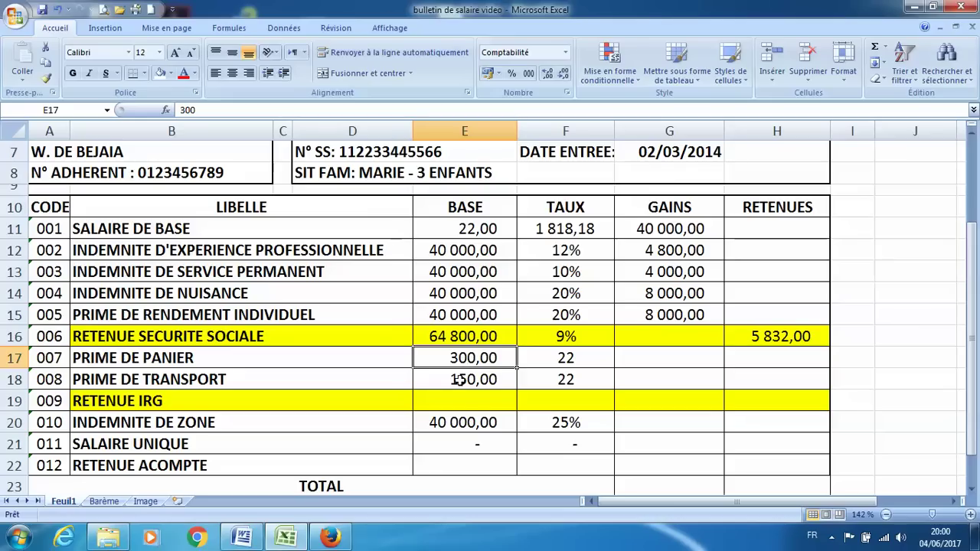
pyautogui.click(458, 380)
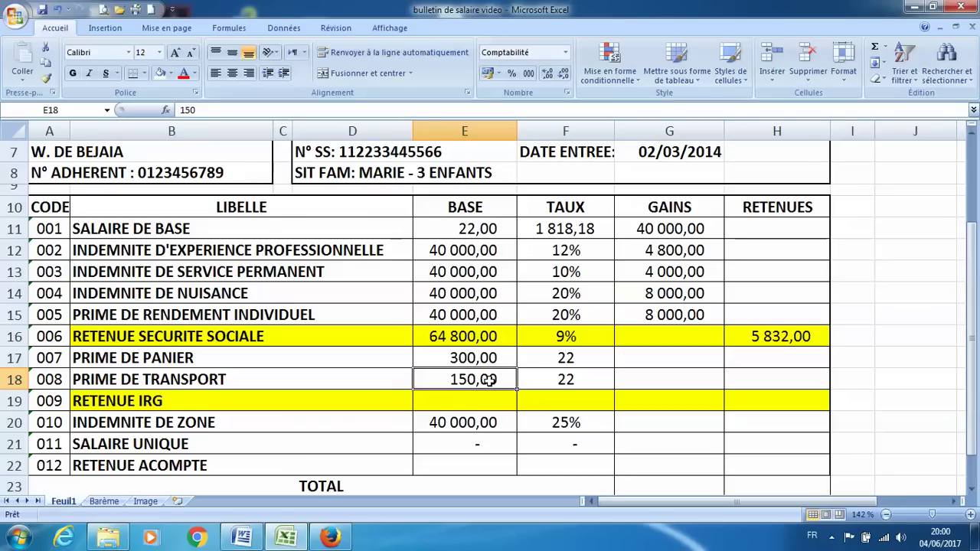
pyautogui.click(664, 358)
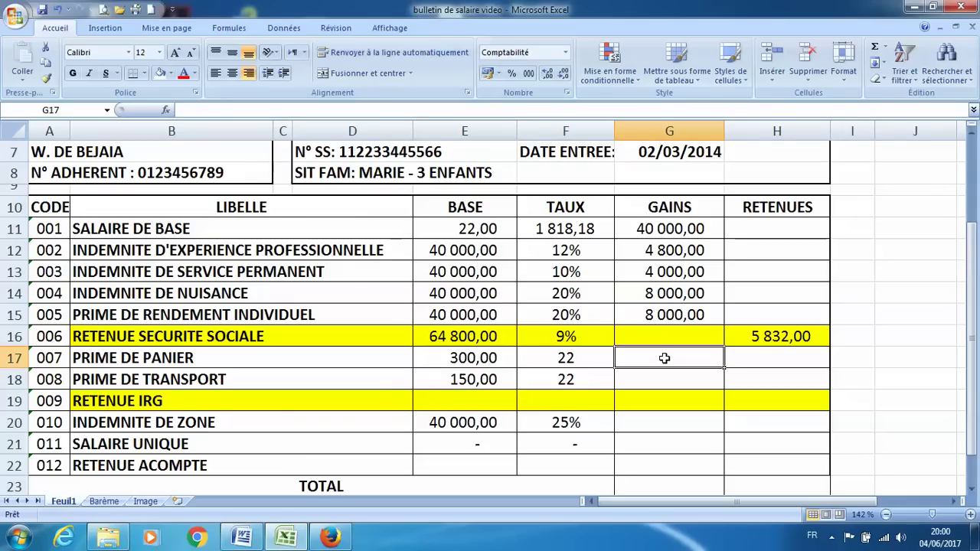
pyautogui.write('=')
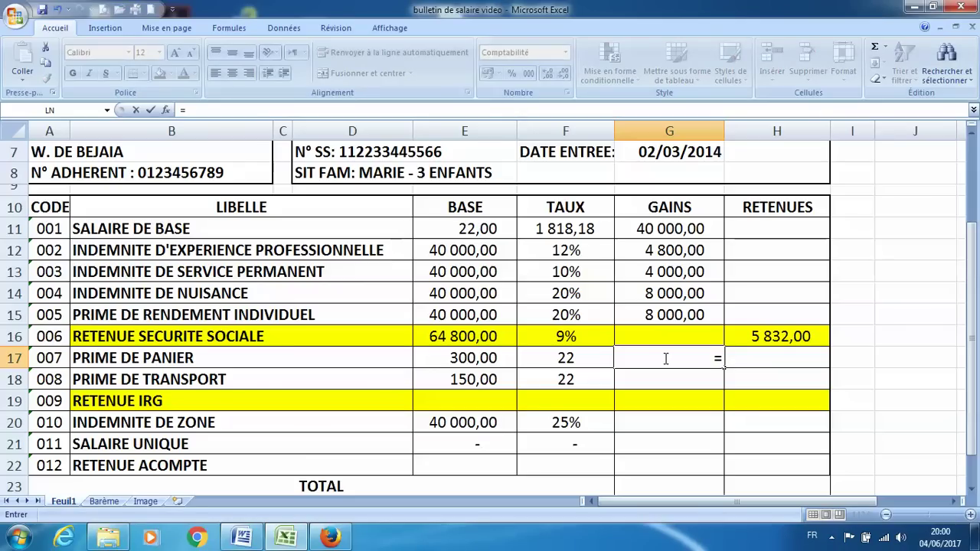
pyautogui.click(488, 360)
pyautogui.write('*')
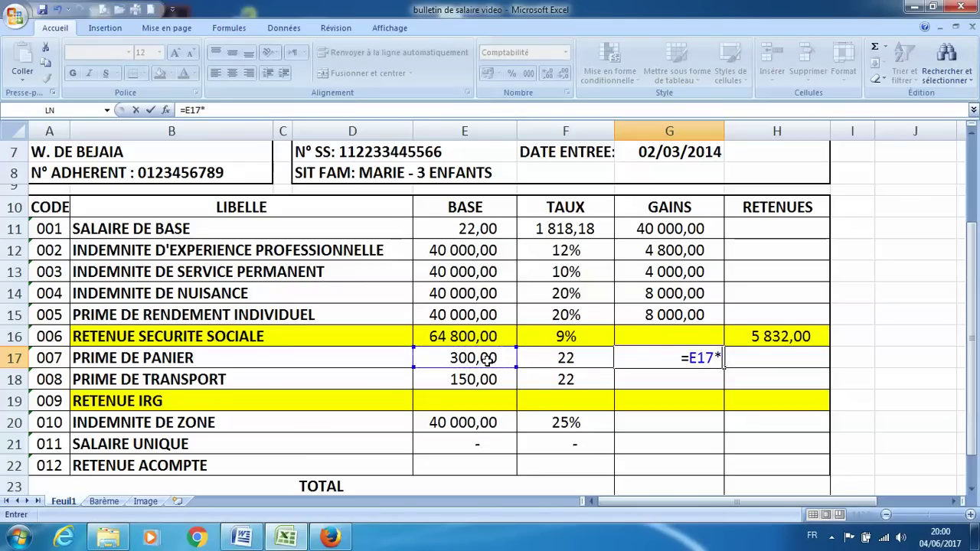
pyautogui.click(553, 357)
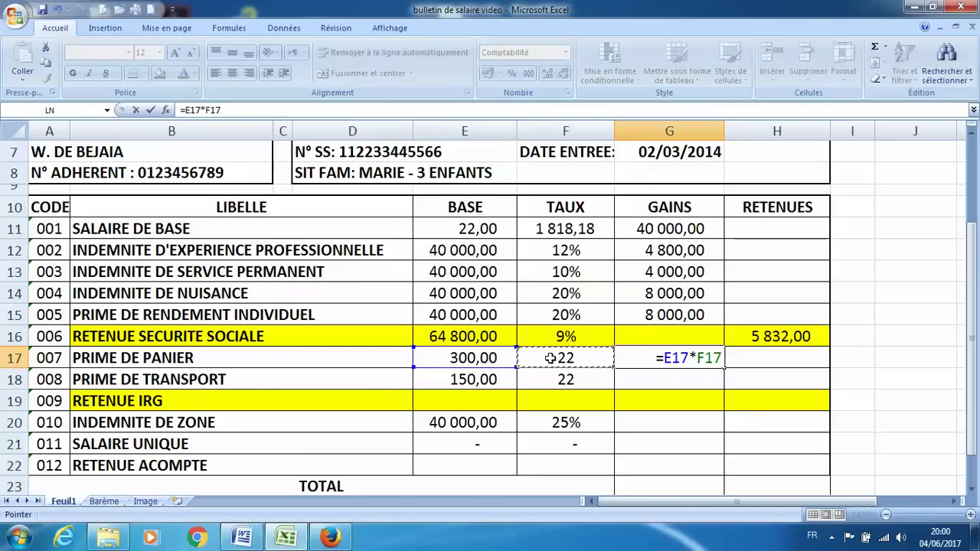
pyautogui.press('Return')
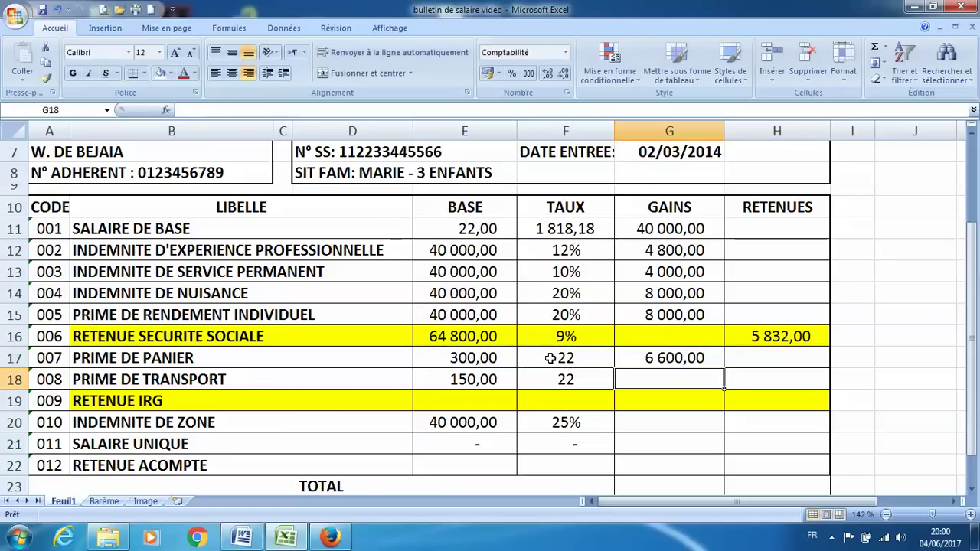
pyautogui.click(691, 358)
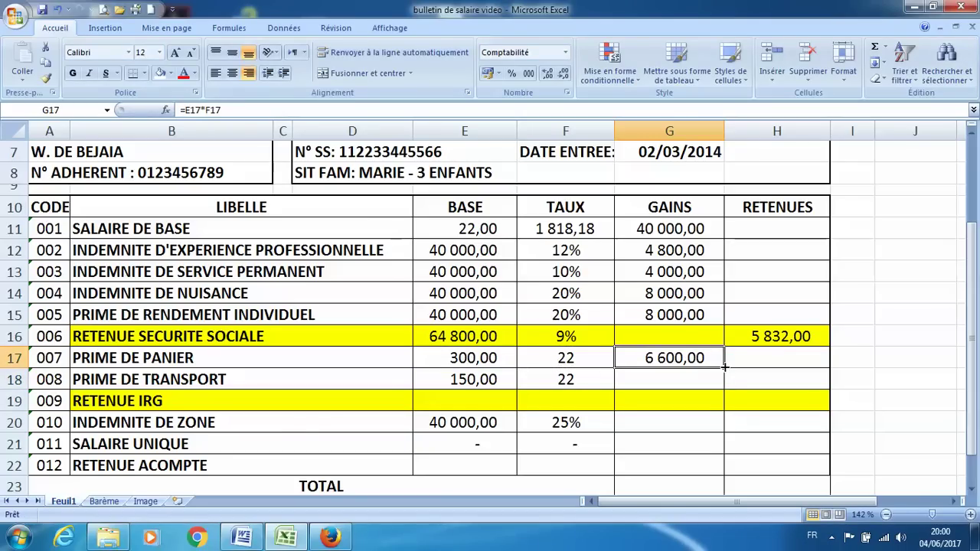
pyautogui.moveTo(725, 366)
pyautogui.mouseDown()
pyautogui.moveTo(725, 376)
pyautogui.moveTo(712, 363)
pyautogui.moveTo(725, 381)
pyautogui.mouseUp()
pyautogui.click(706, 363)
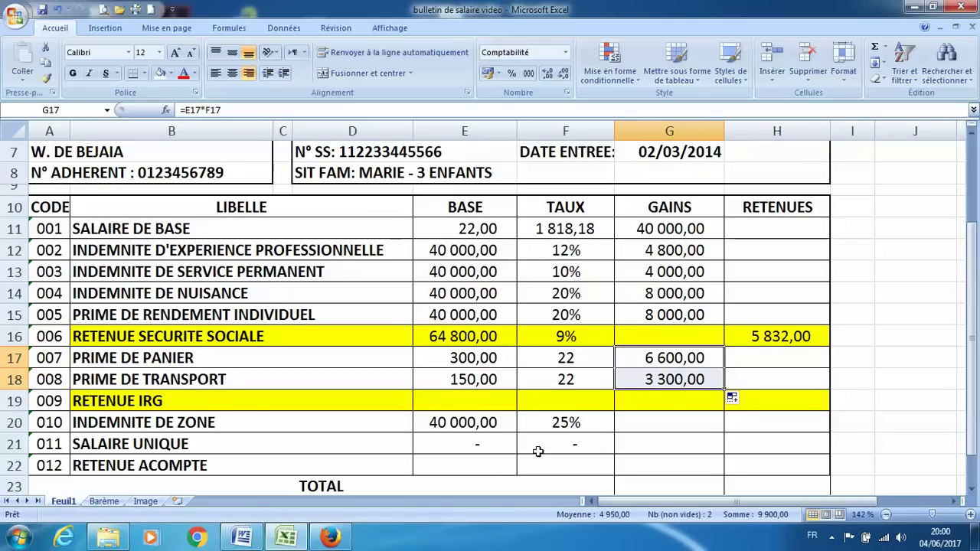
# Calculate the RETENUE IRG base in E19 with the formula =E16+G17+G18
pyautogui.click(448, 401)
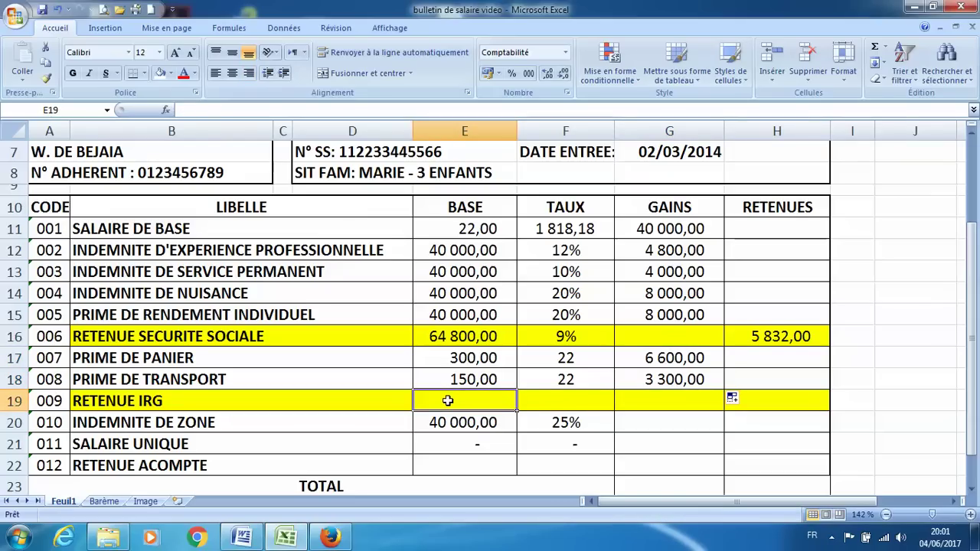
pyautogui.write('=')
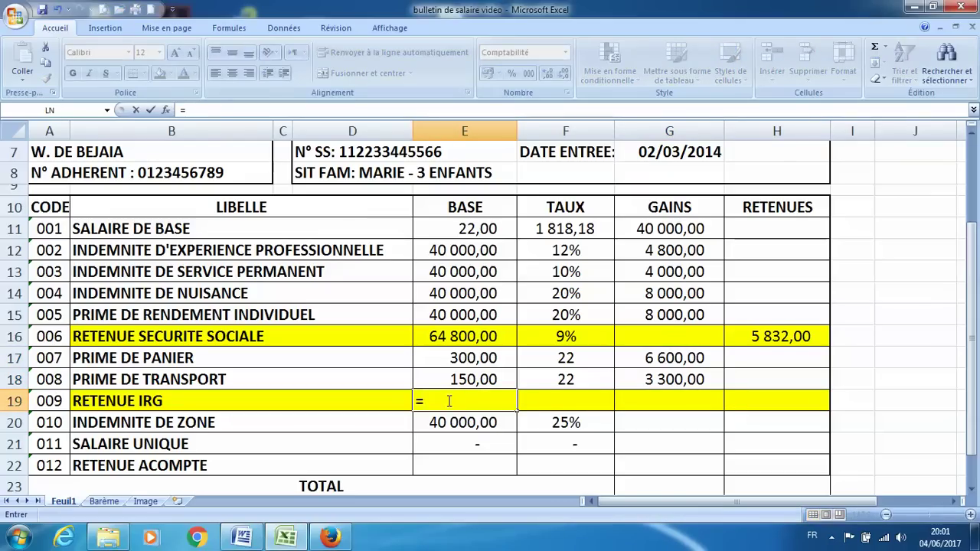
pyautogui.click(456, 337)
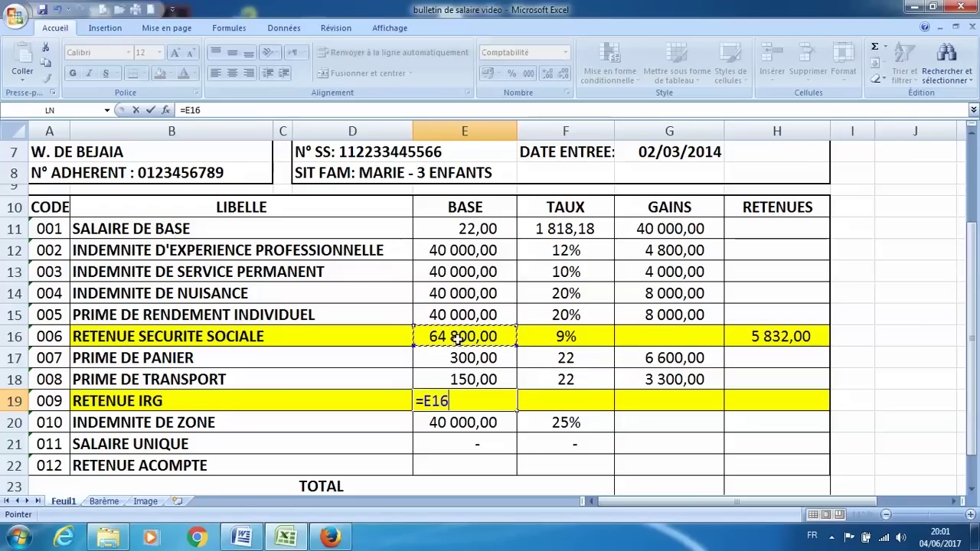
pyautogui.write('+')
pyautogui.click(640, 361)
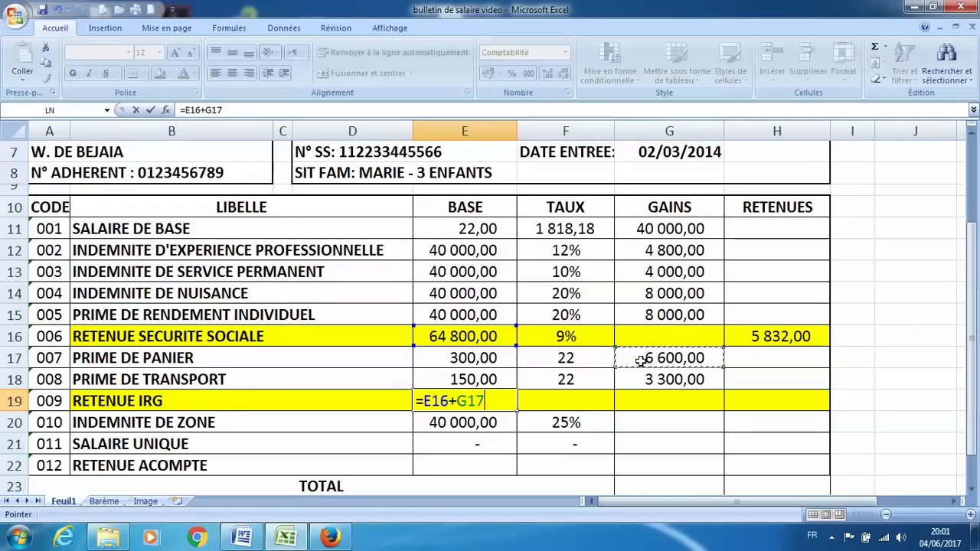
pyautogui.write('+')
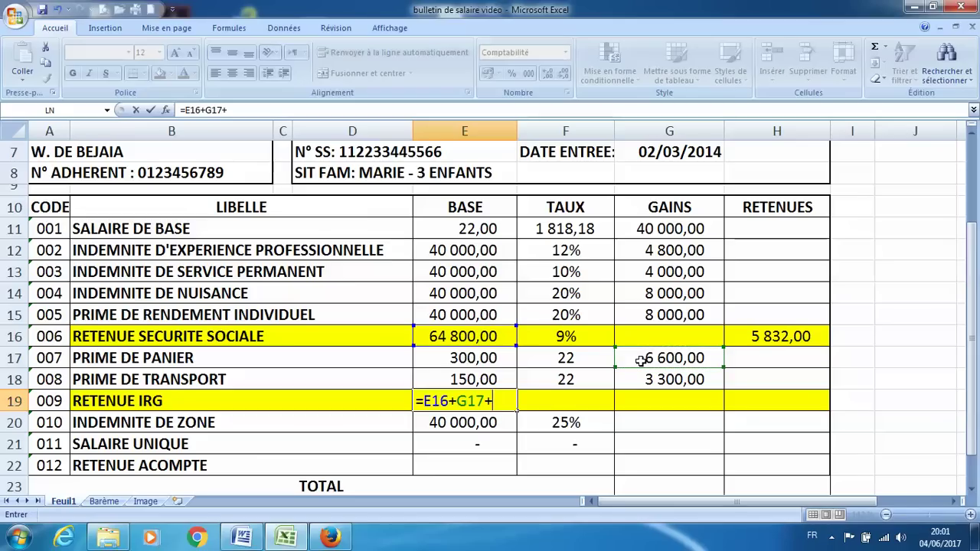
pyautogui.click(669, 378)
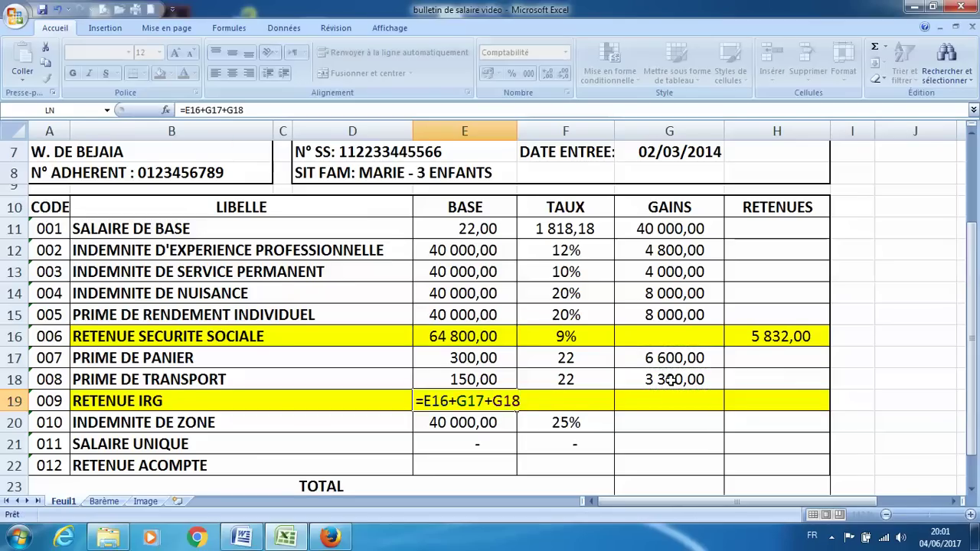
pyautogui.press('Return')
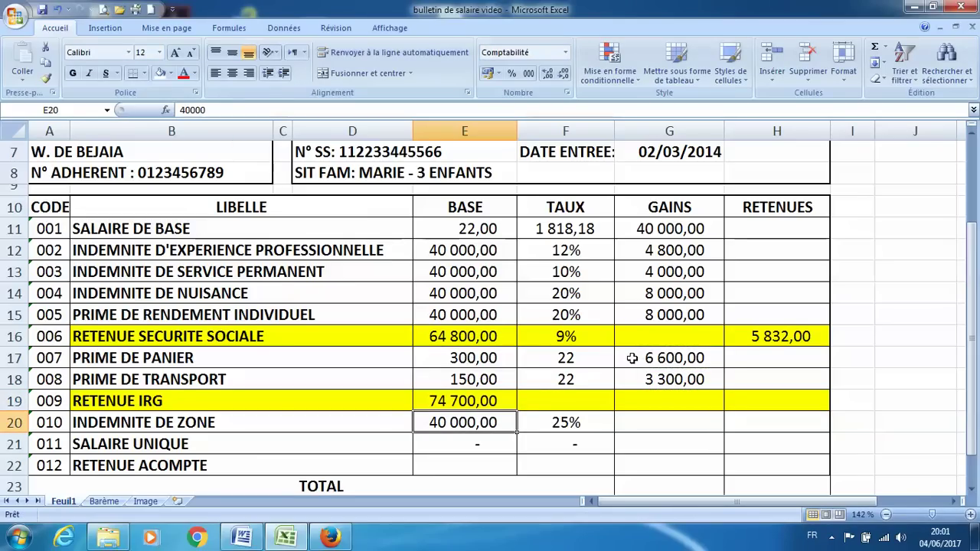
# Subtract the social security deduction H16 from the RETENUE IRG base so that E19 reads =E16+G17+G18-H16
pyautogui.click(488, 401)
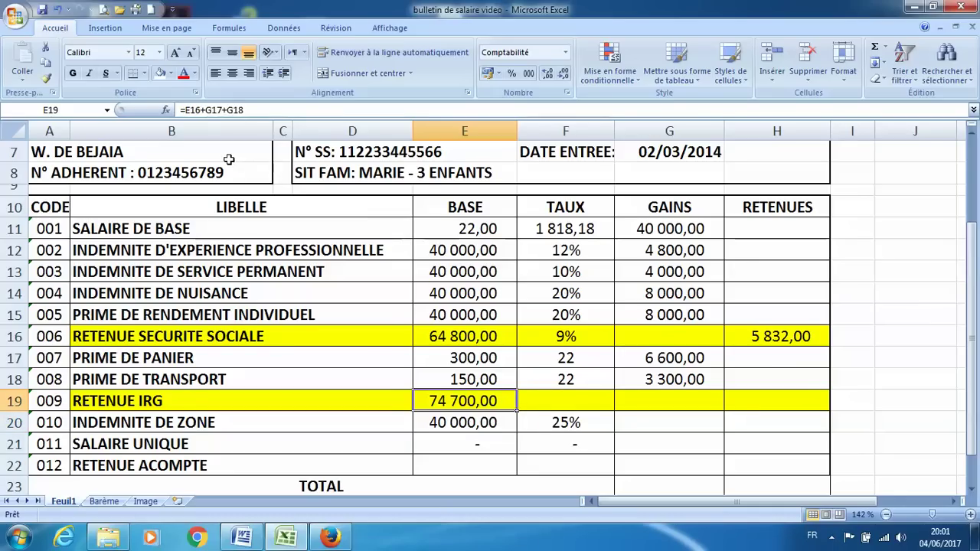
pyautogui.click(247, 110)
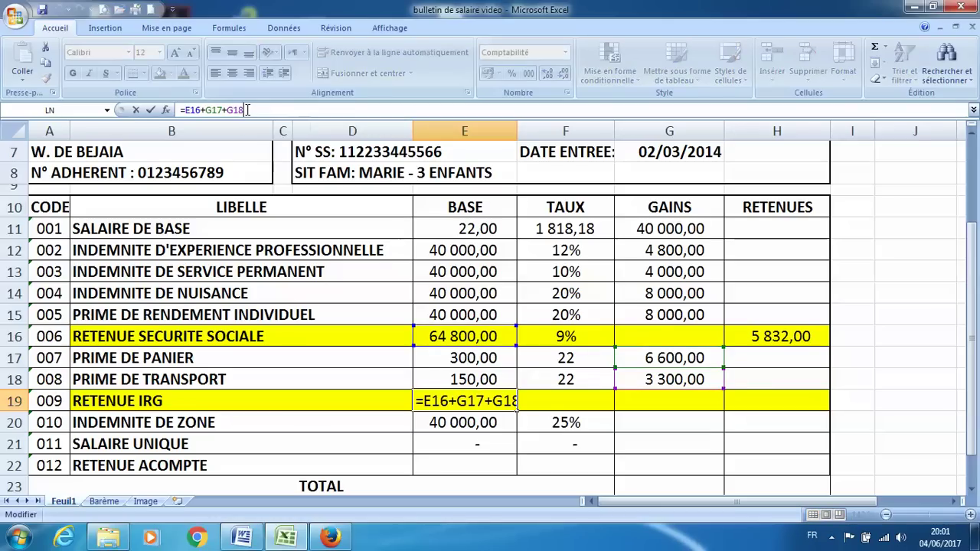
pyautogui.write('-')
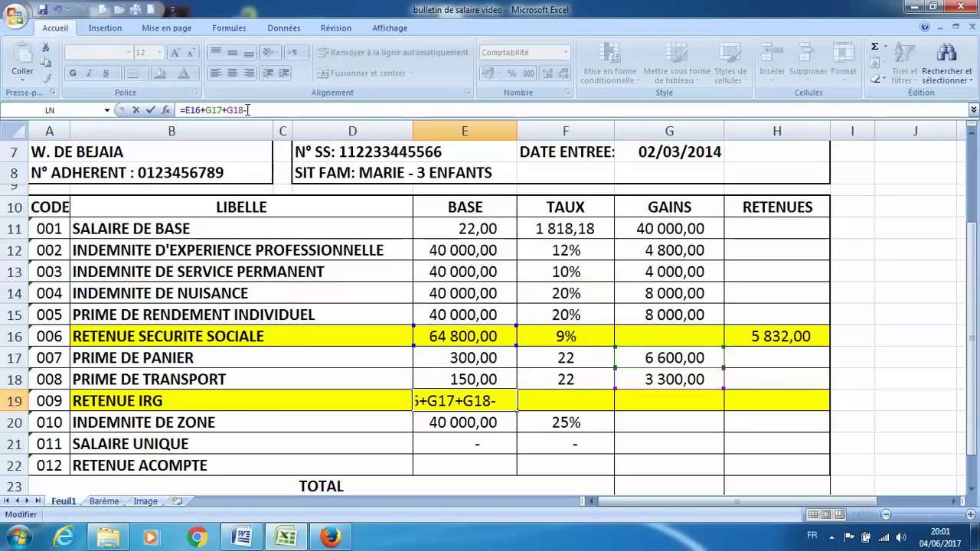
pyautogui.click(757, 337)
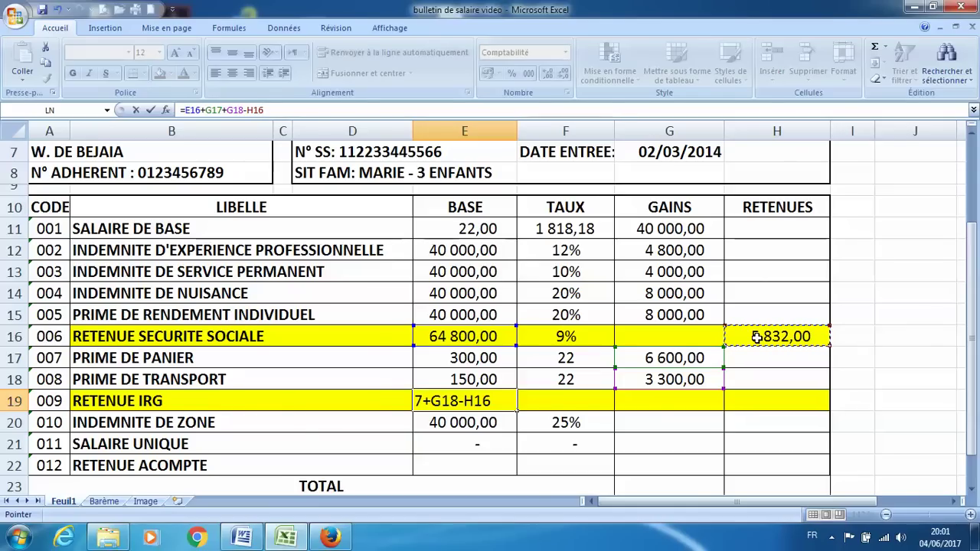
pyautogui.press('Return')
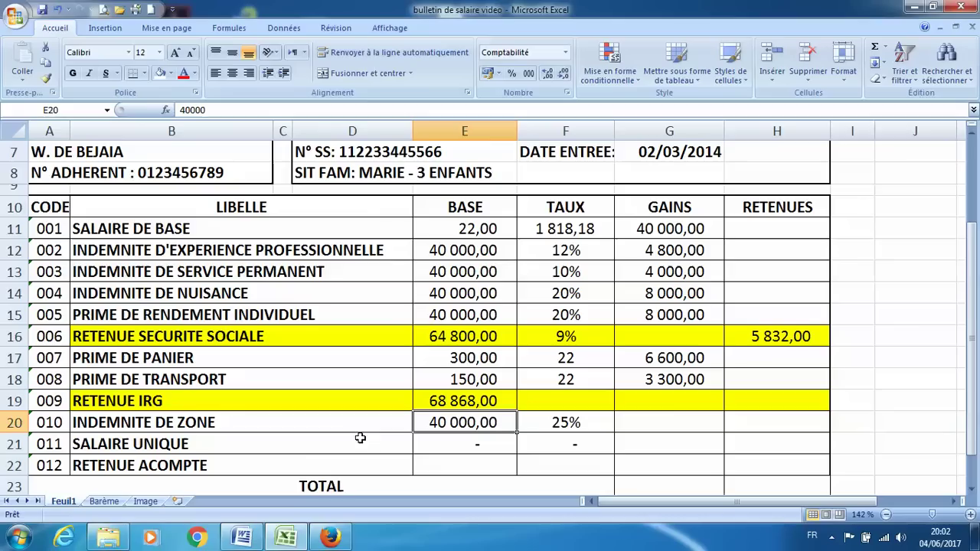
# On the Barème sheet, enter the rounded taxable amount 68860 in C11 below the tax bracket table
pyautogui.click(104, 501)
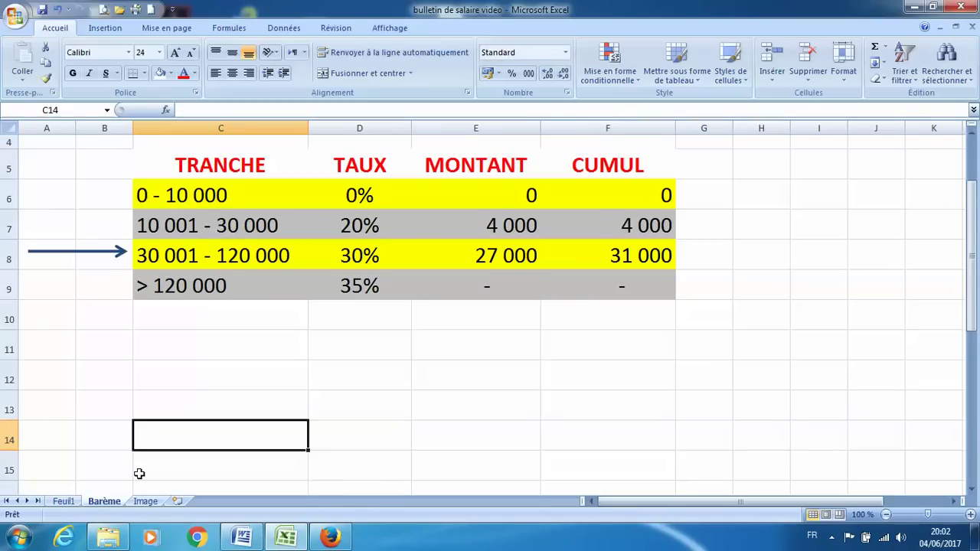
pyautogui.click(177, 346)
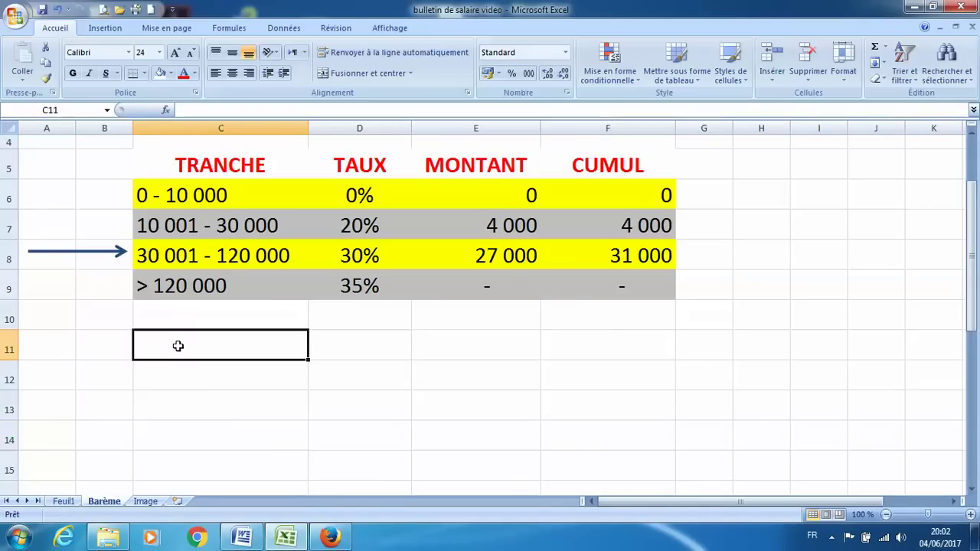
pyautogui.write('68860')
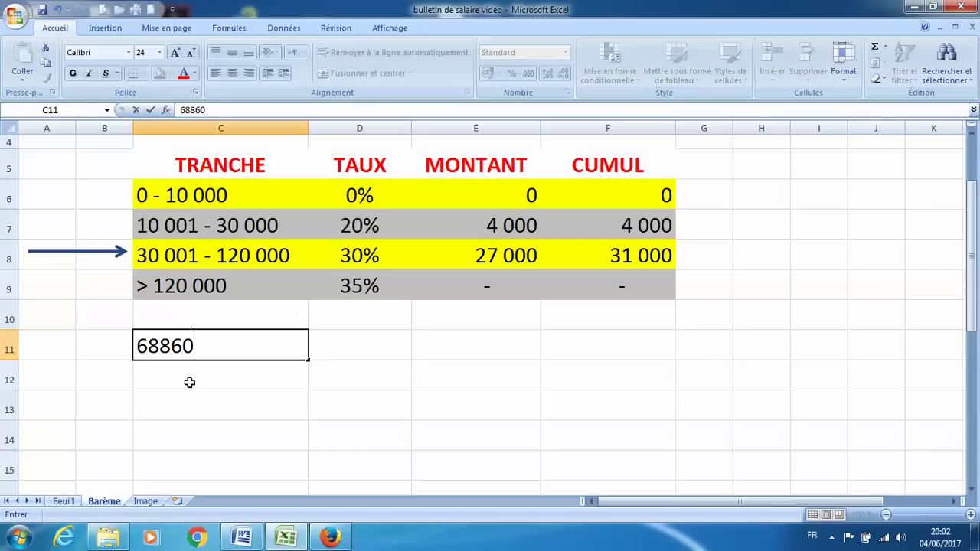
pyautogui.click(190, 382)
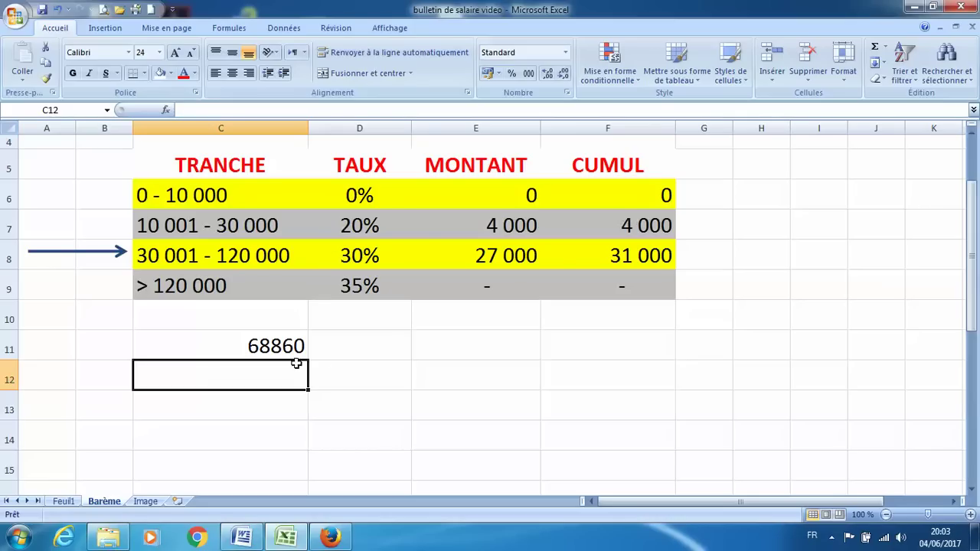
pyautogui.click(241, 346)
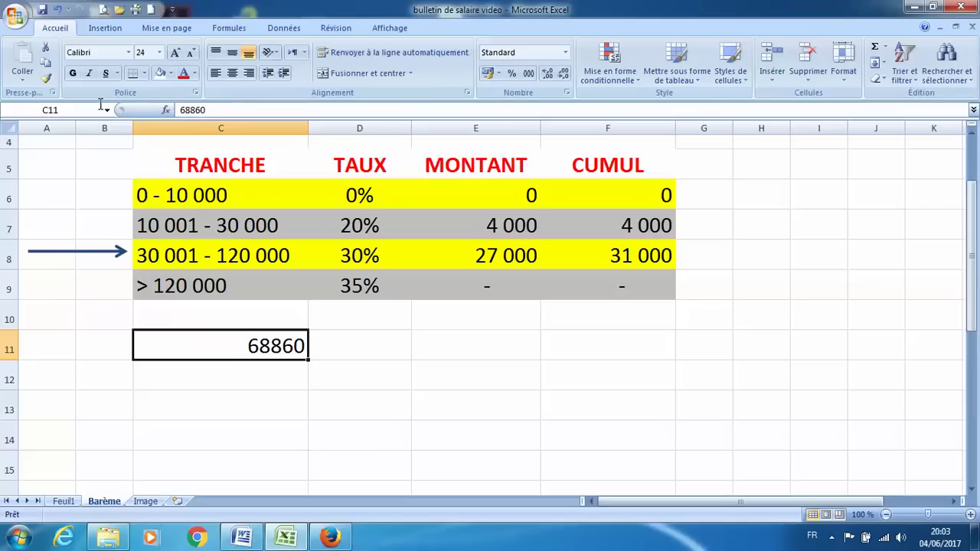
pyautogui.click(179, 110)
pyautogui.write('=')
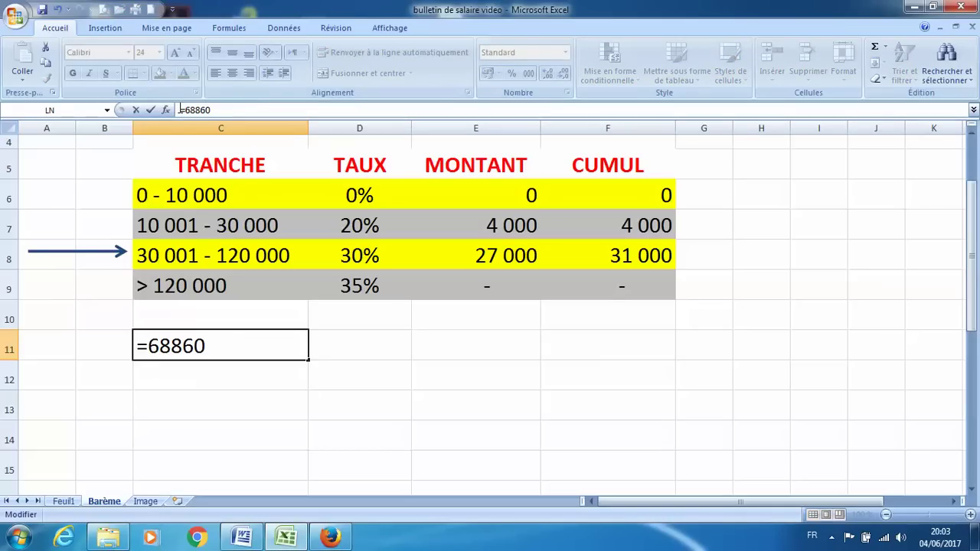
pyautogui.write('(68860')
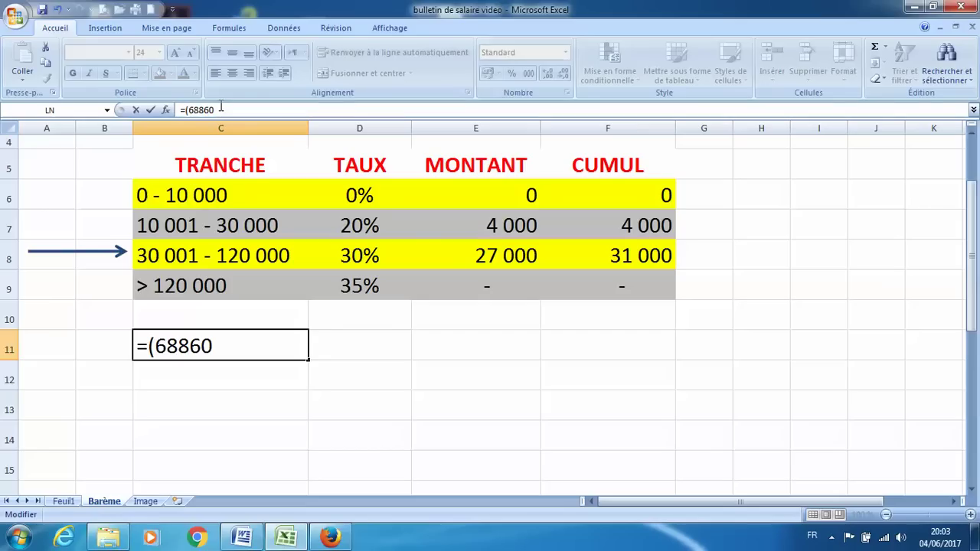
pyautogui.write('-30')
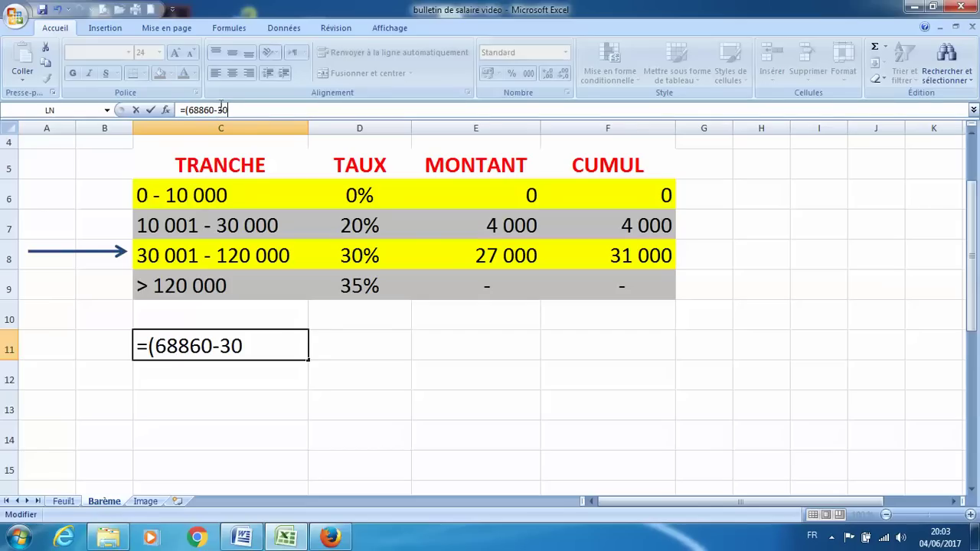
pyautogui.write('000)*')
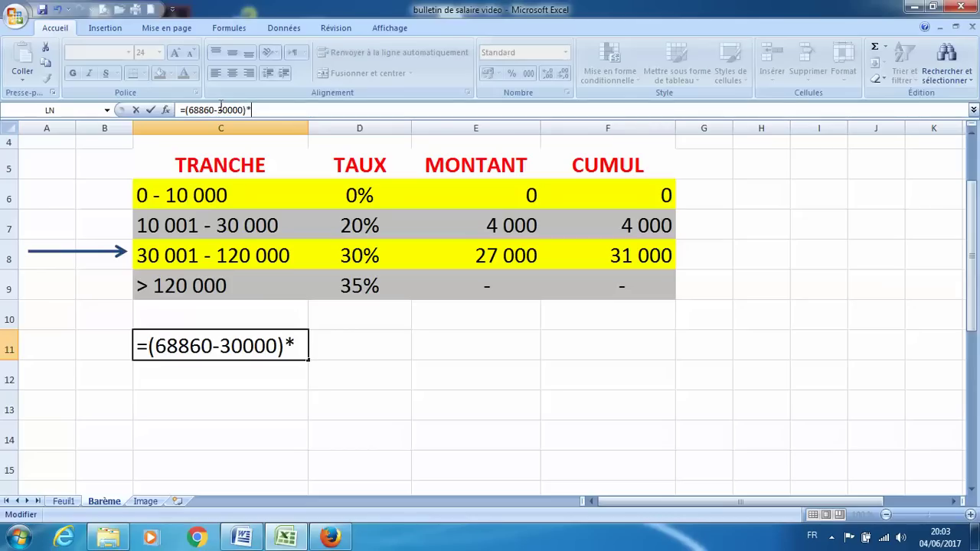
pyautogui.write('0,3')
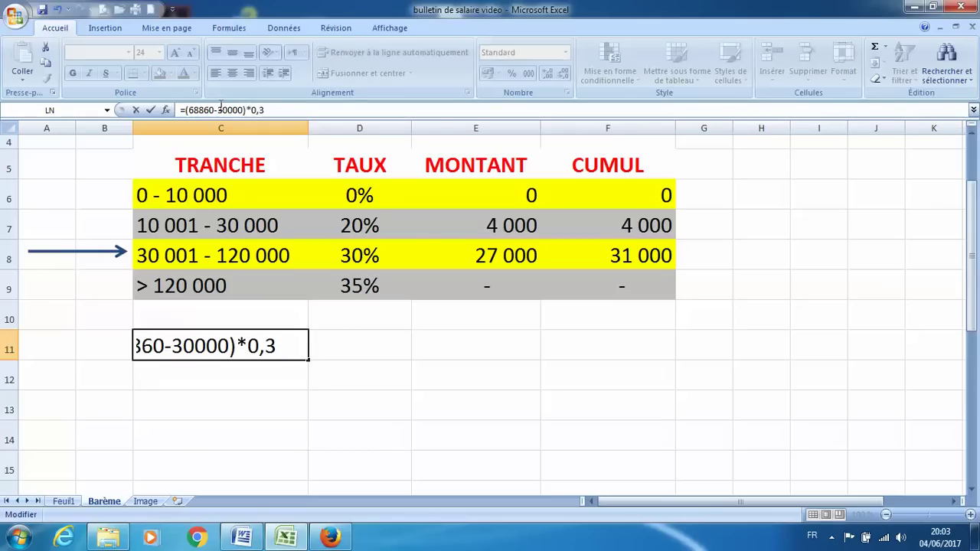
pyautogui.write('+4000')
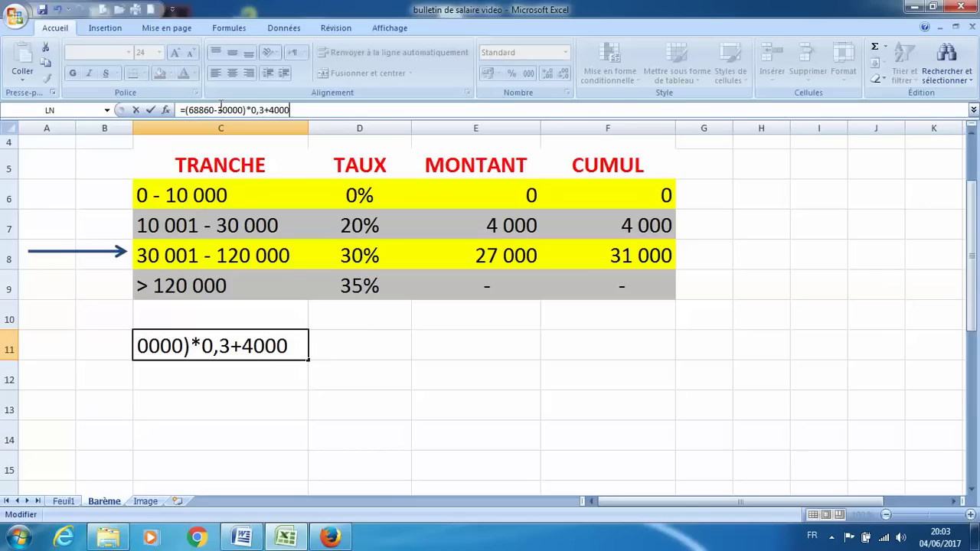
pyautogui.press('Return')
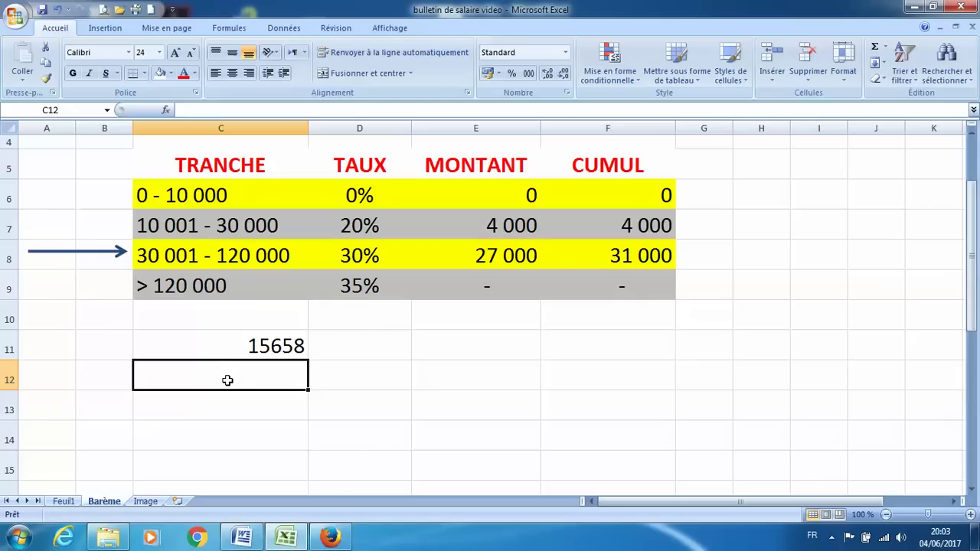
# Label C12 as Abattement and calculate the 40% allowance in D12 with the formula =C11*0,4
pyautogui.write('A')
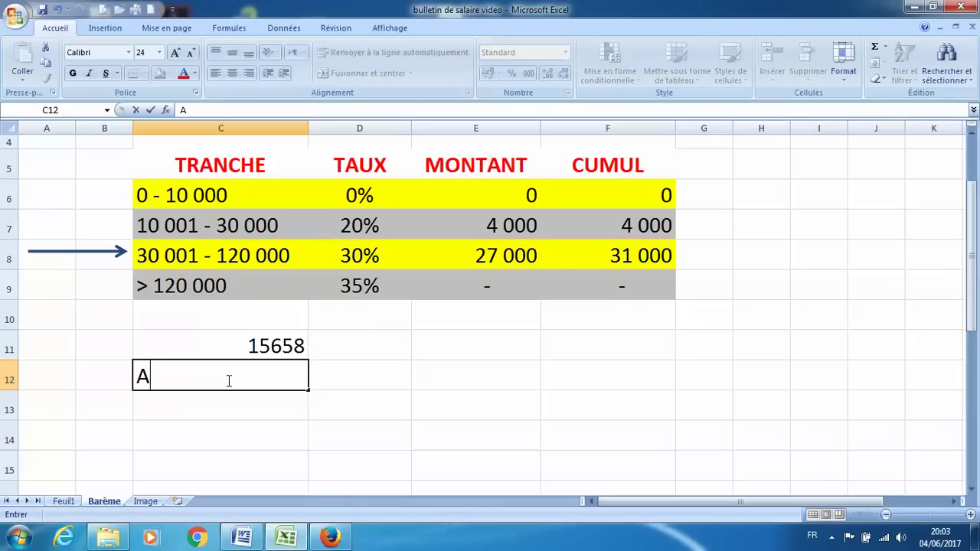
pyautogui.write('battement')
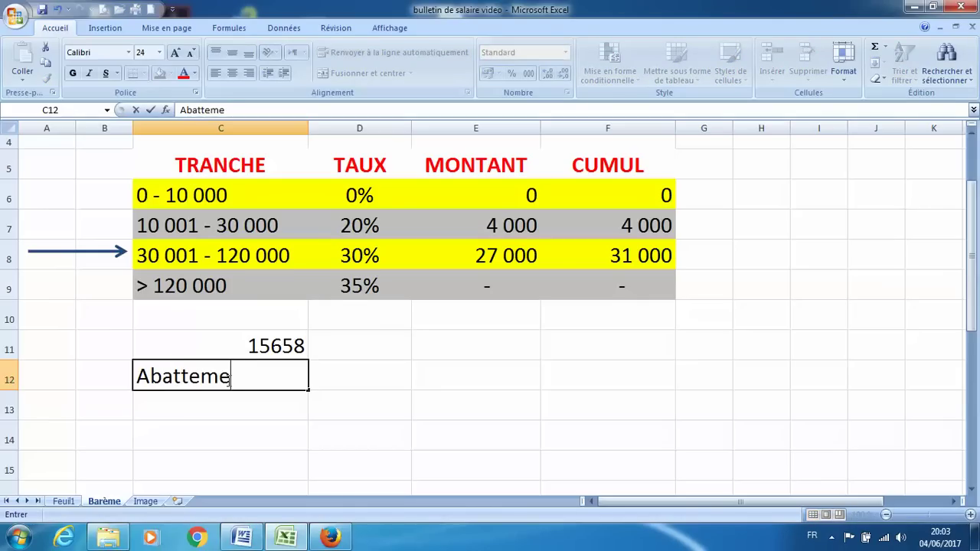
pyautogui.click(341, 385)
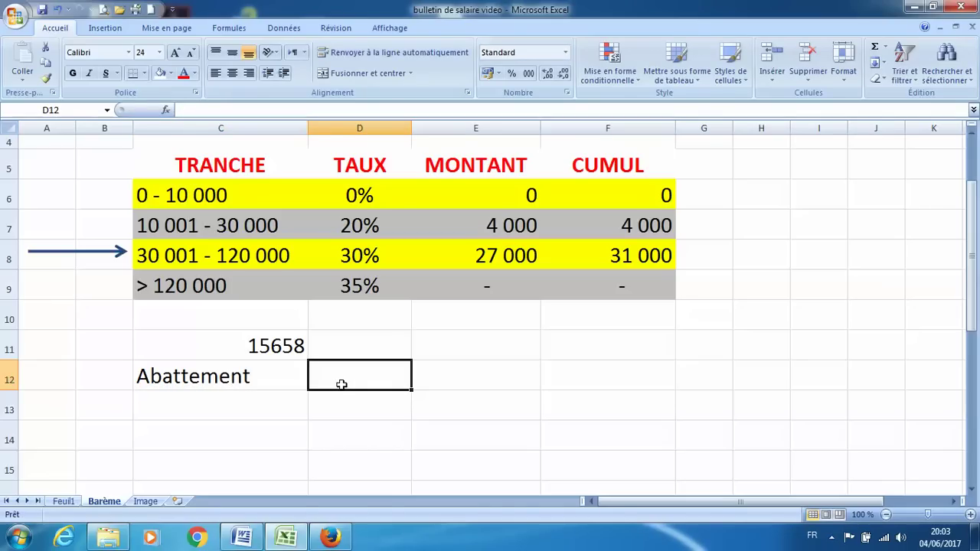
pyautogui.write('=')
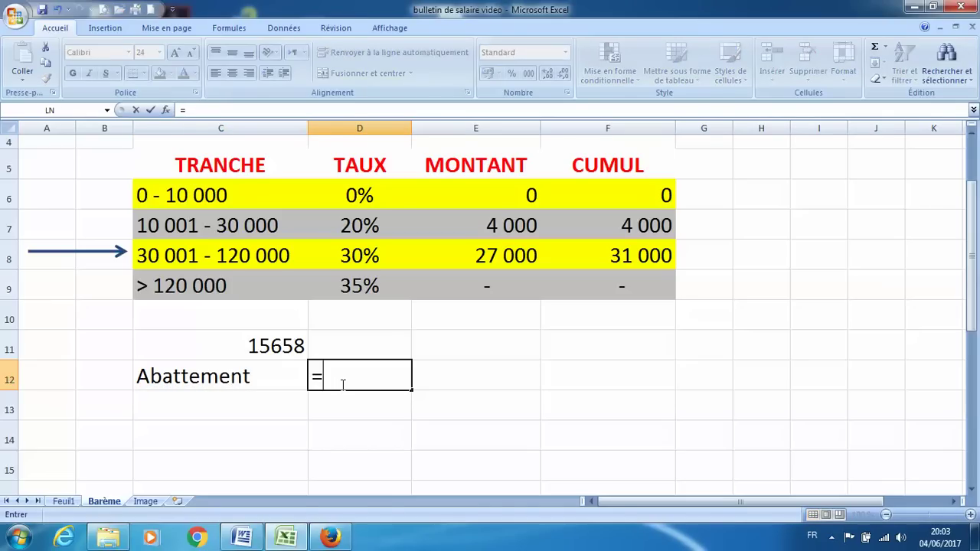
pyautogui.click(276, 346)
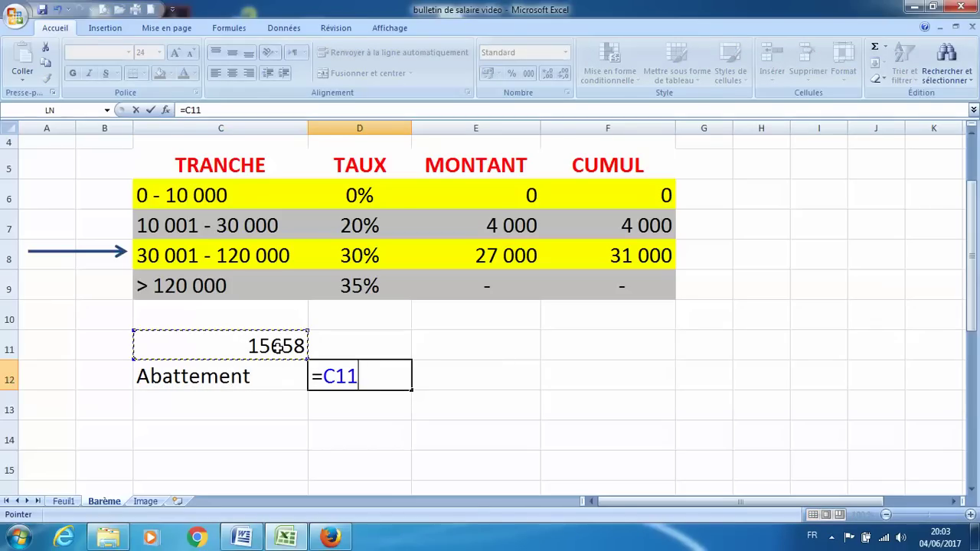
pyautogui.write('*0,4')
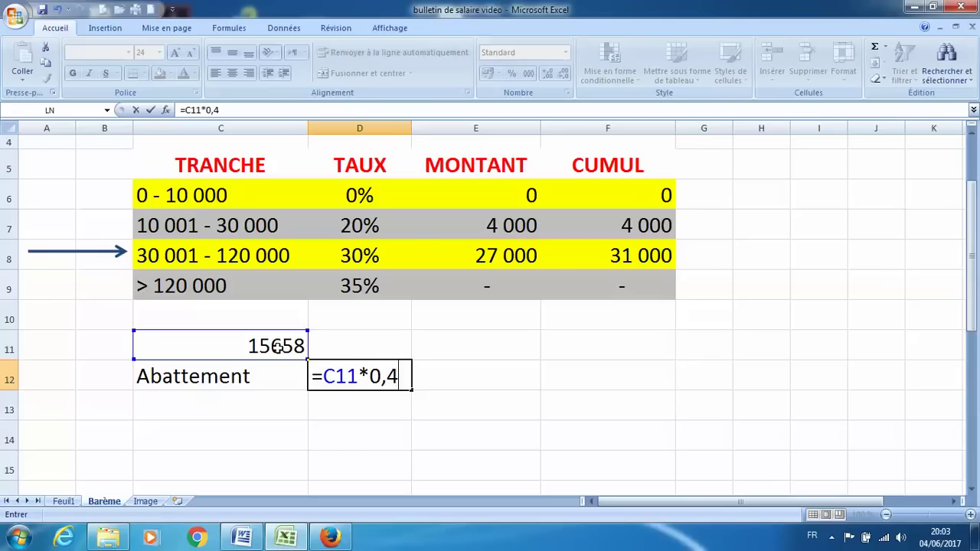
pyautogui.press('Return')
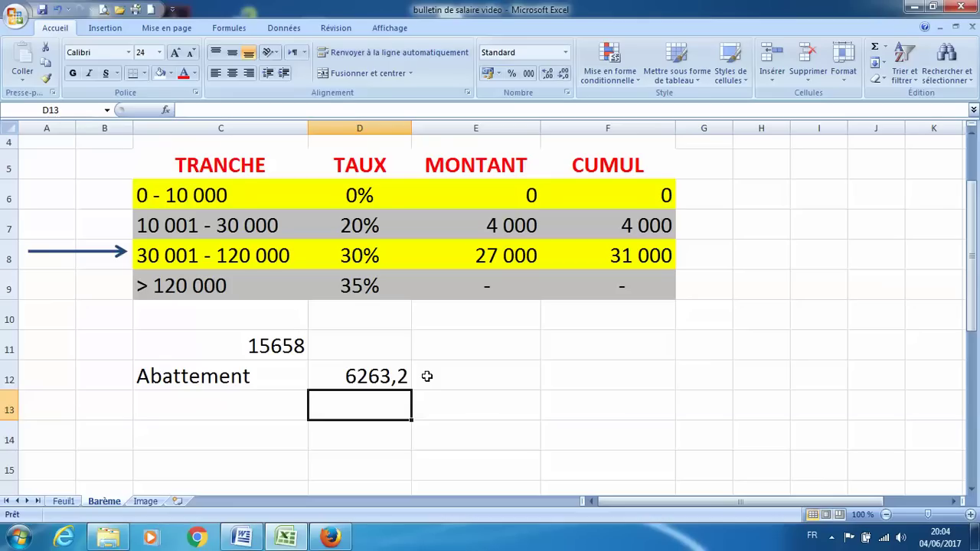
# Note in E12, beside the calculated abatement, the text ">1500; On retient 1500"
pyautogui.click(426, 375)
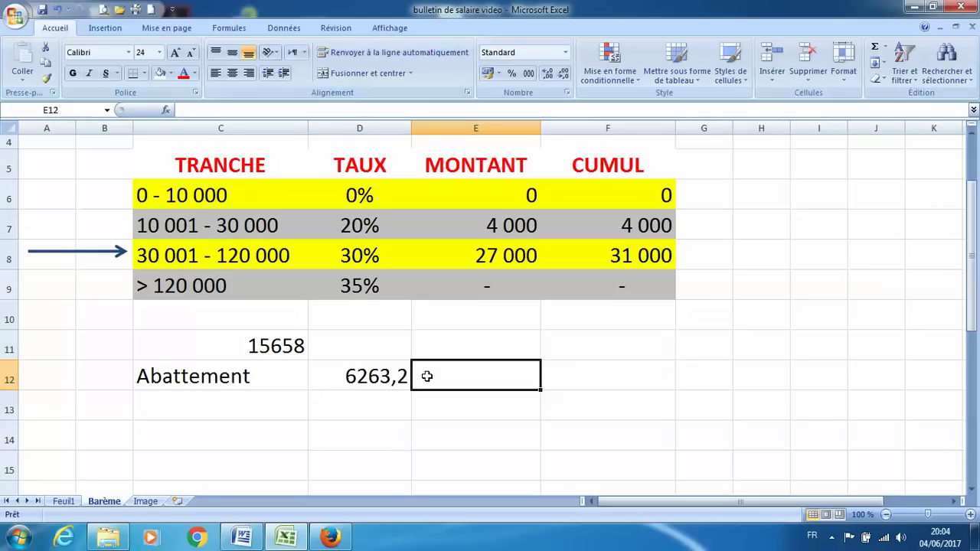
pyautogui.write('>1500')
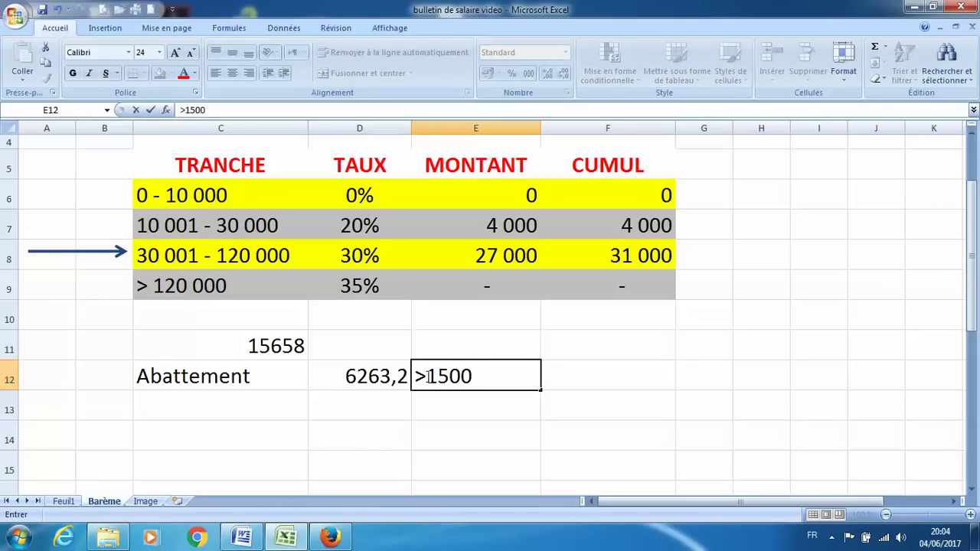
pyautogui.write('; On retient ')
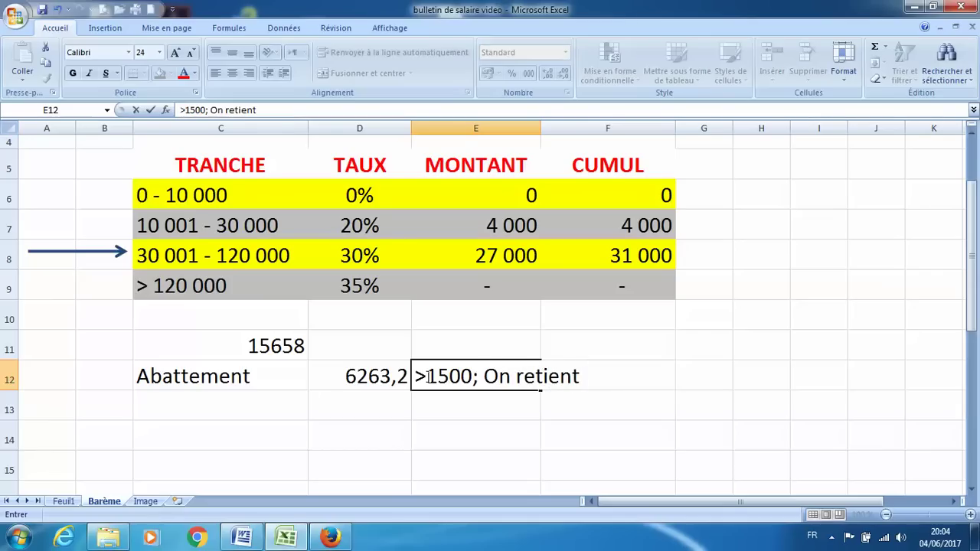
pyautogui.write('1500')
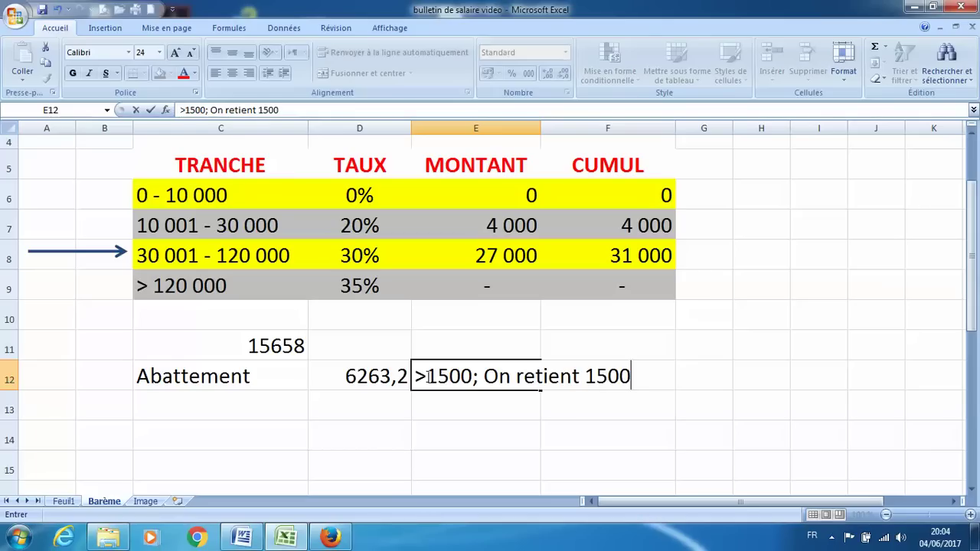
pyautogui.press('Return')
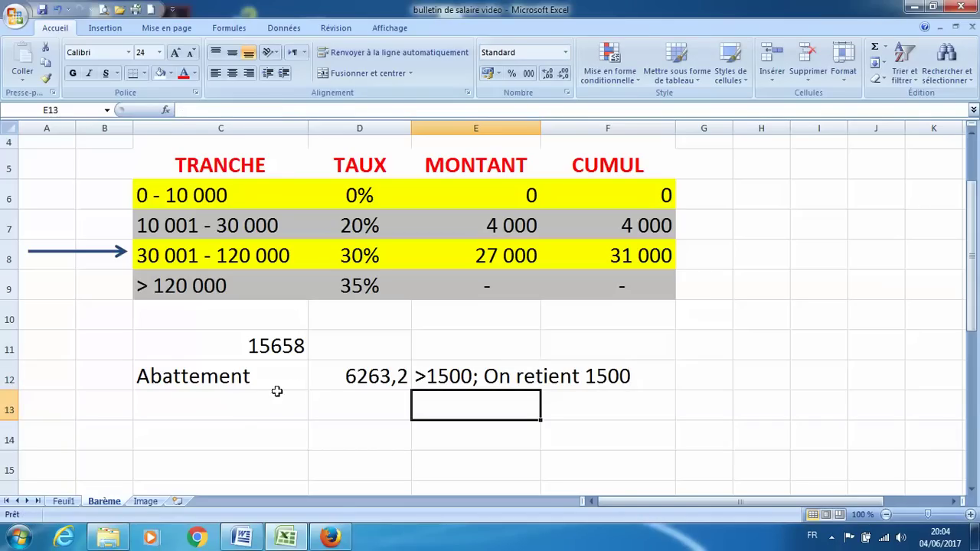
# Calculate the net IRG in C13 with the formula =C11-1500 and return to the Feuil1 payslip sheet
pyautogui.click(242, 405)
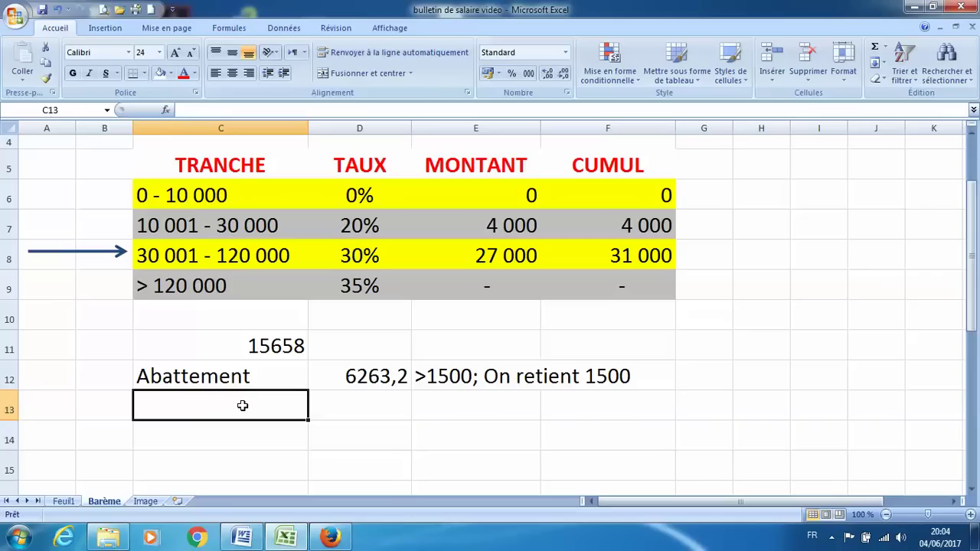
pyautogui.write('=')
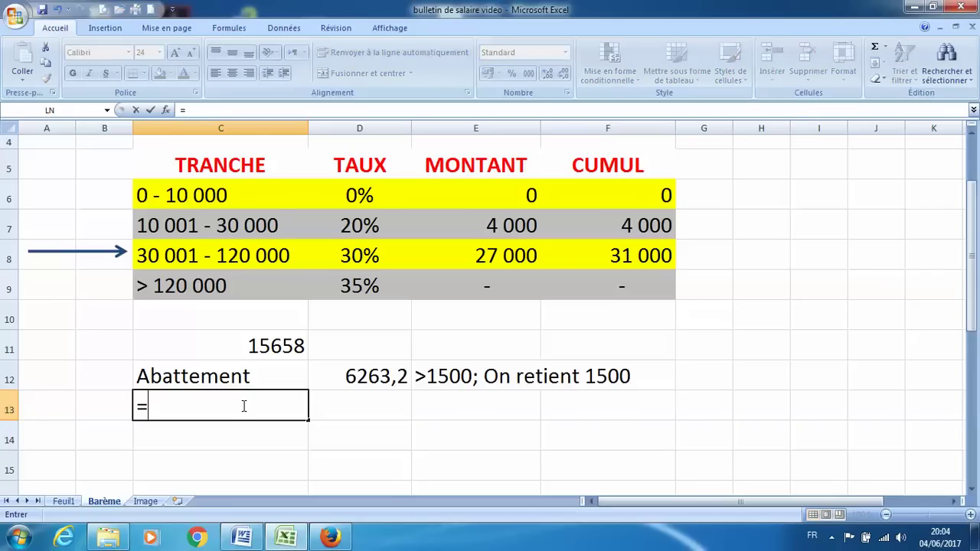
pyautogui.click(263, 344)
pyautogui.write('-1500')
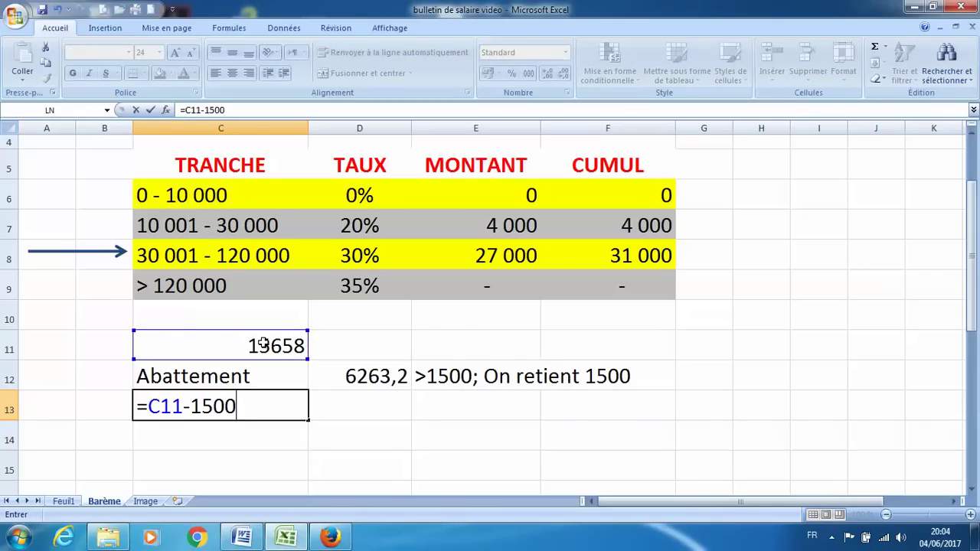
pyautogui.press('Return')
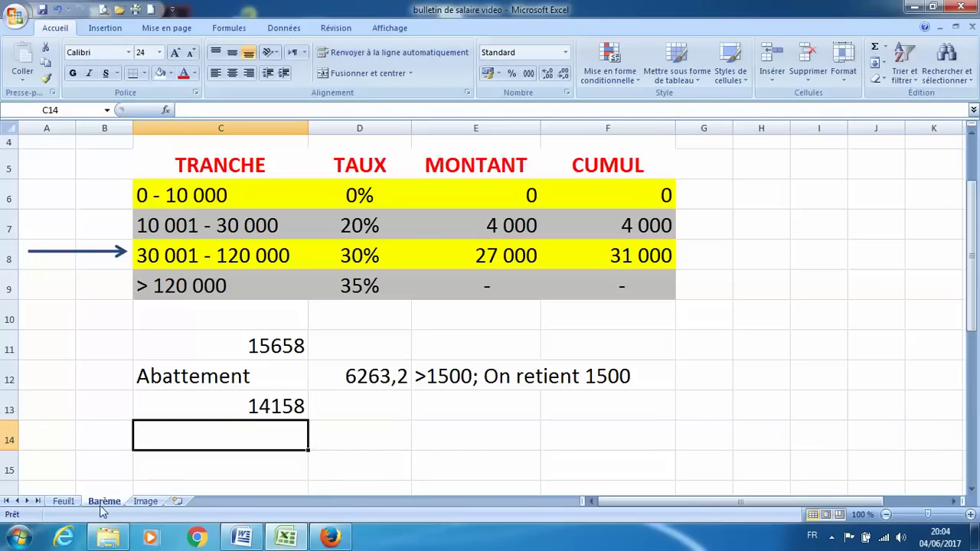
pyautogui.click(261, 410)
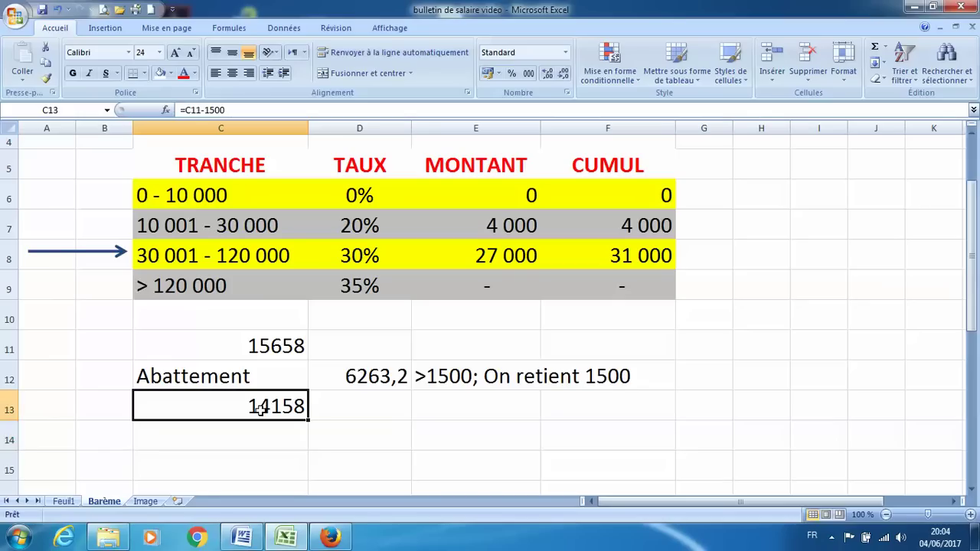
pyautogui.click(64, 501)
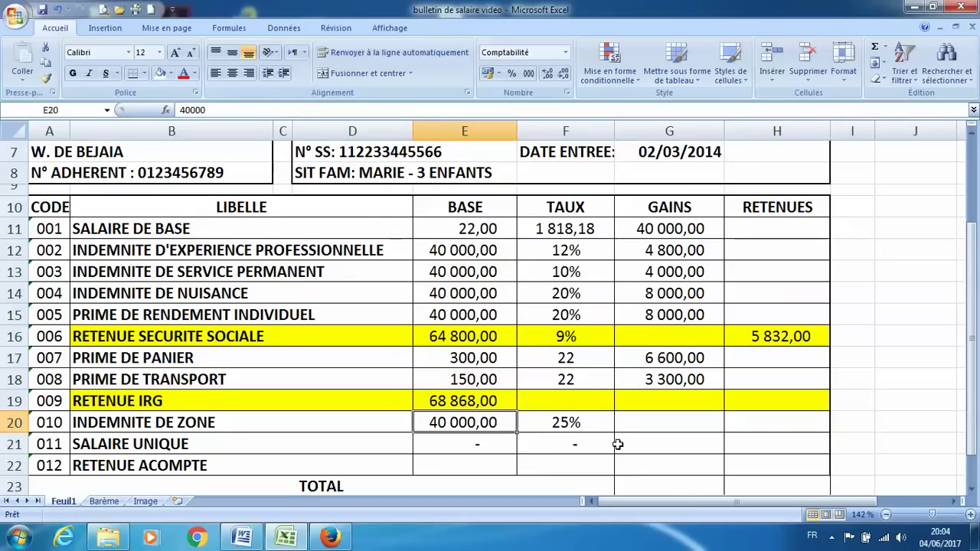
pyautogui.click(766, 422)
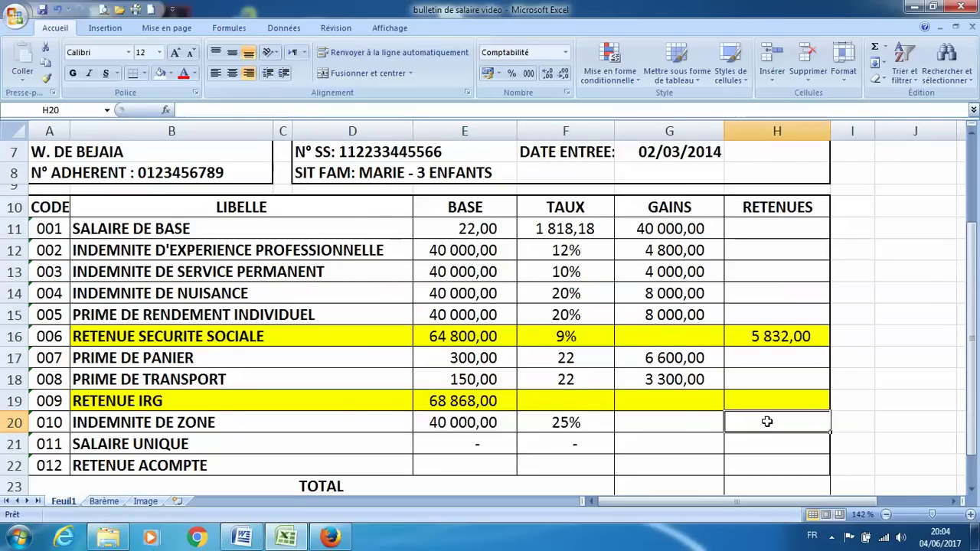
pyautogui.write('14158')
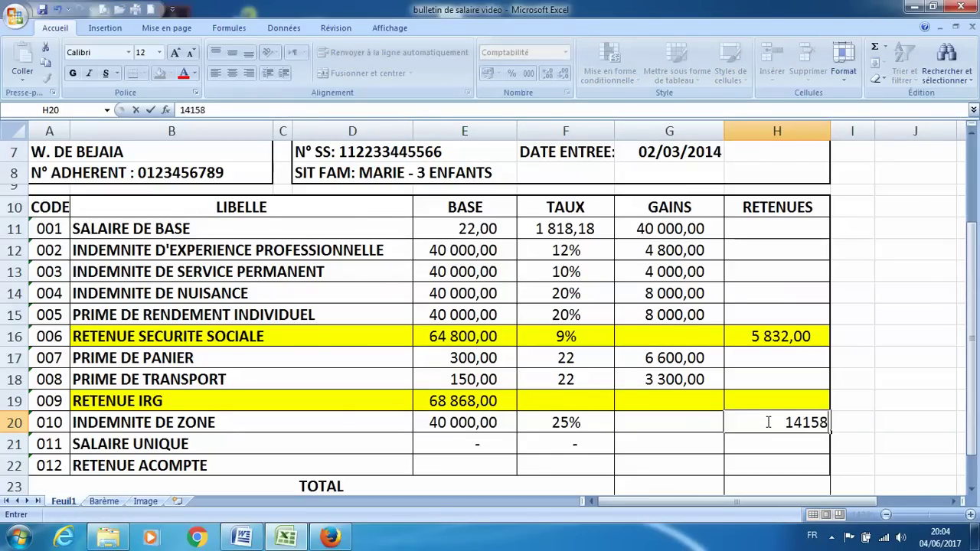
pyautogui.press('Return')
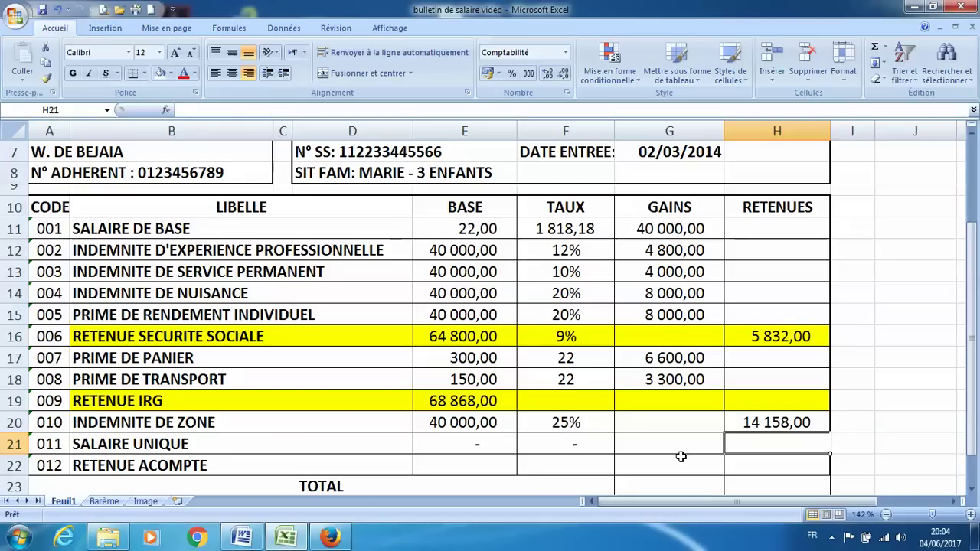
# Enter 14158 as the RETENUE IRG deduction in H19 and clear the misplaced amount from H20
pyautogui.click(777, 404)
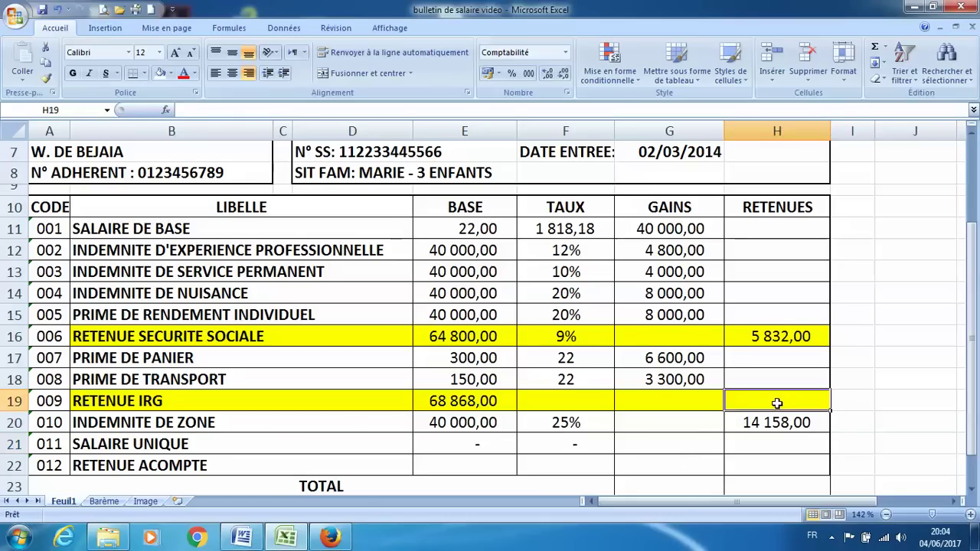
pyautogui.write('14158')
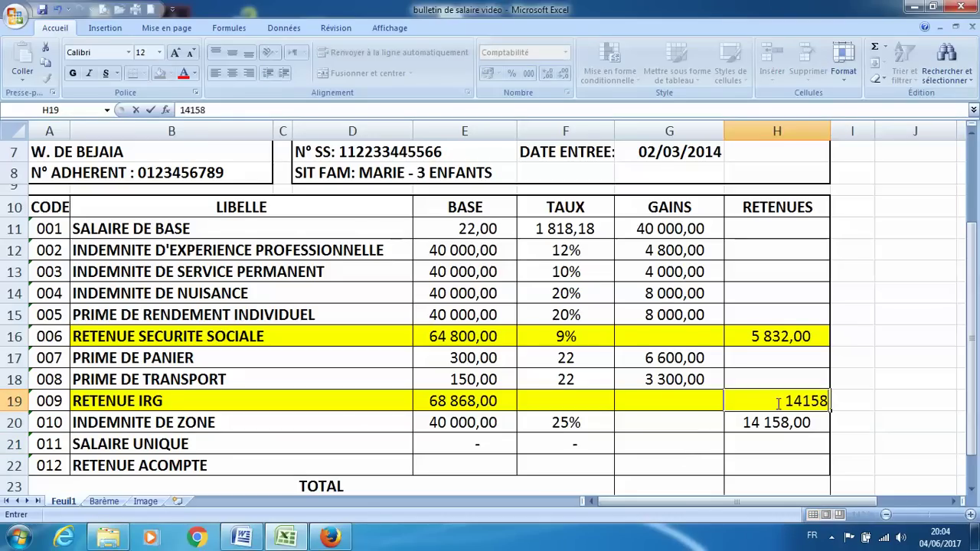
pyautogui.click(808, 422)
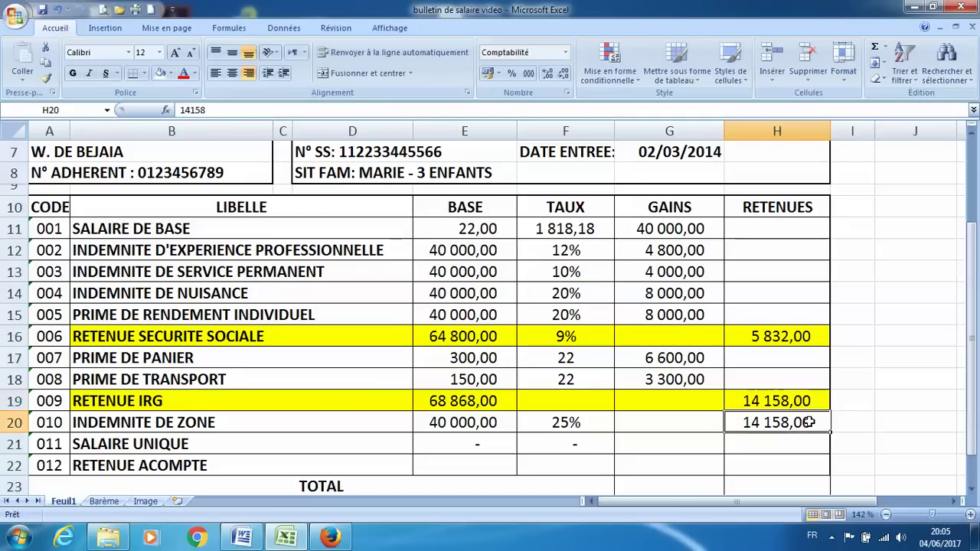
pyautogui.press('Delete')
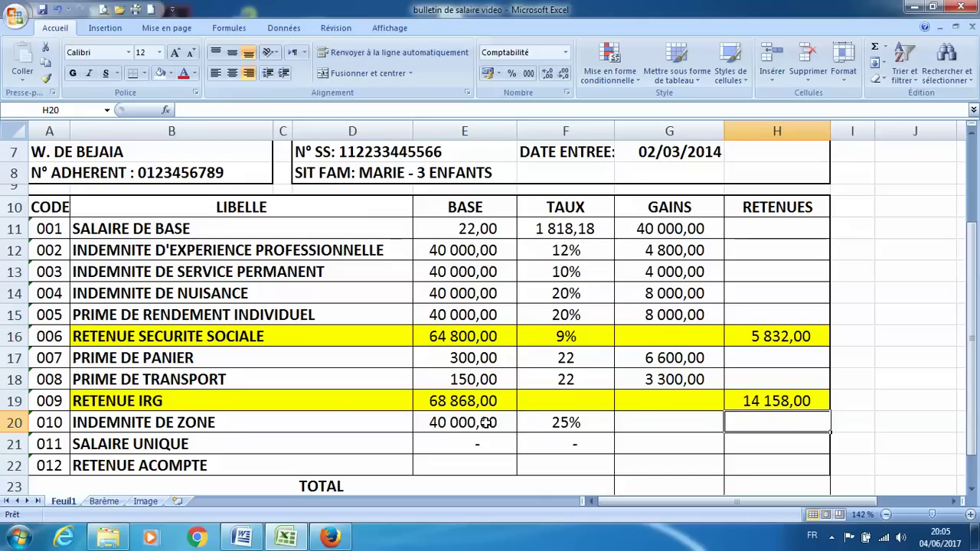
# Calculate the INDEMNITE DE ZONE gain in G20 with the formula =E20*F20
pyautogui.click(659, 422)
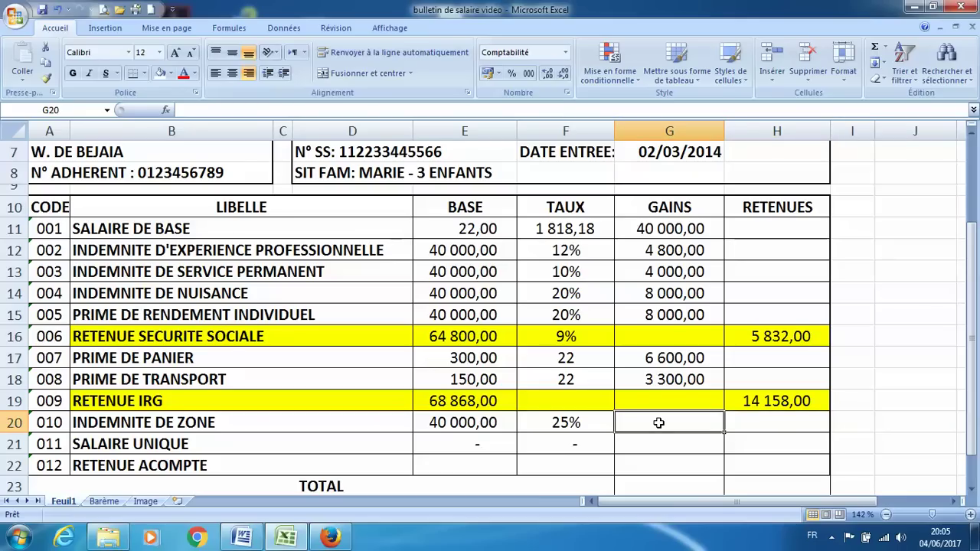
pyautogui.write('=')
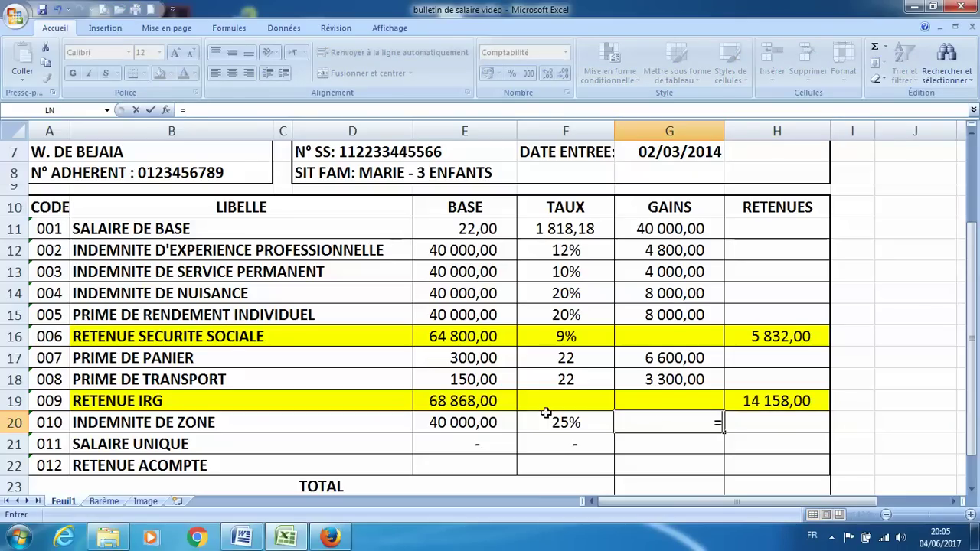
pyautogui.click(507, 423)
pyautogui.write('*')
pyautogui.click(565, 426)
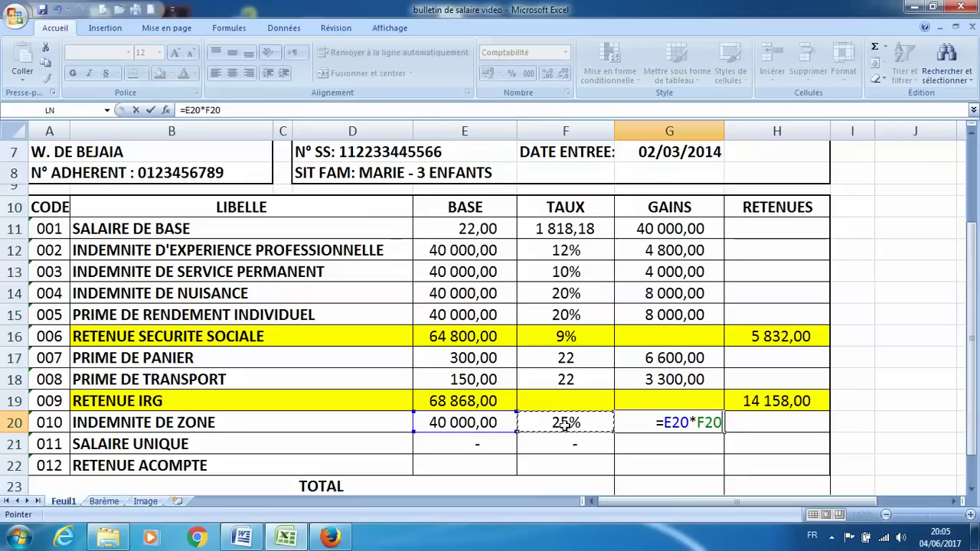
pyautogui.press('Return')
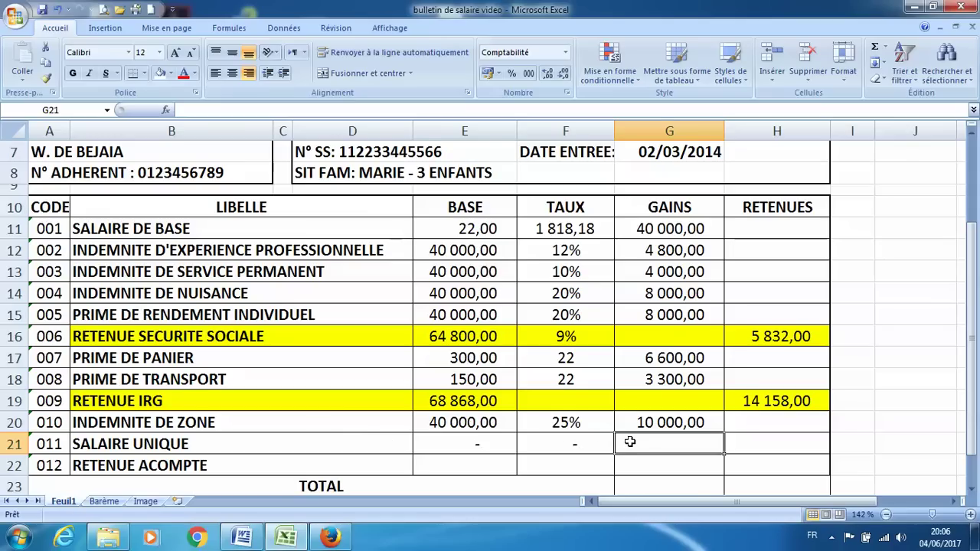
# Enter 1500 as the SALAIRE UNIQUE gain in G21 and 8000 as the RETENUE ACOMPTE deduction in H22
pyautogui.write('1500')
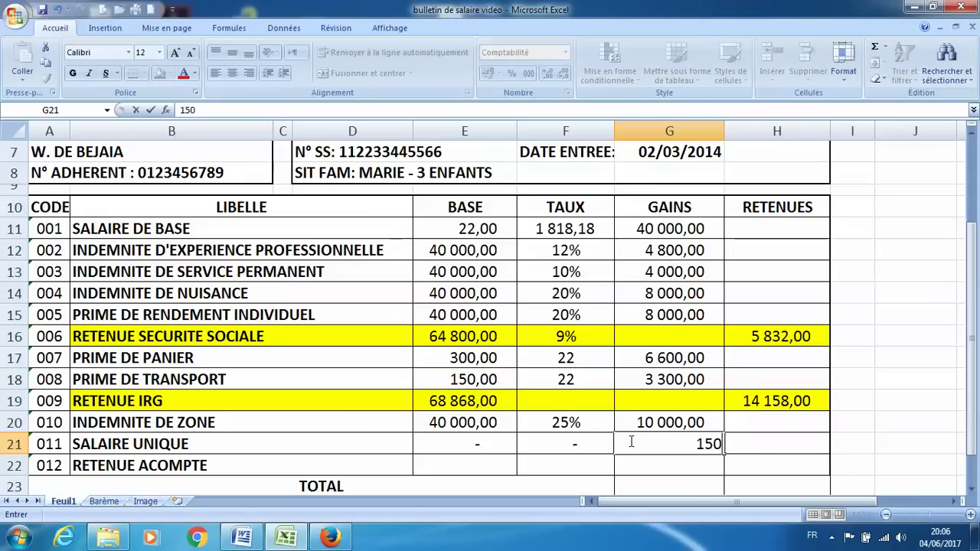
pyautogui.press('Return')
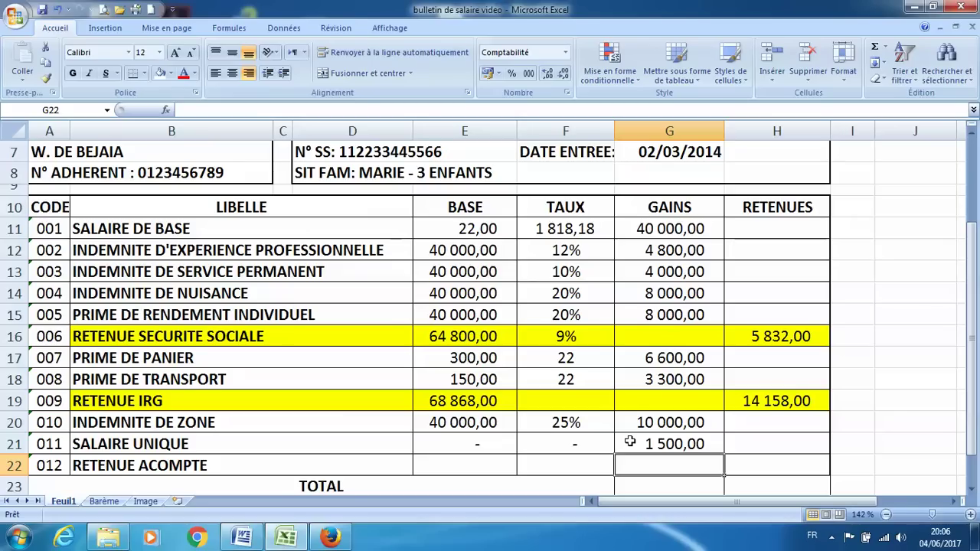
pyautogui.doubleClick(970, 493)
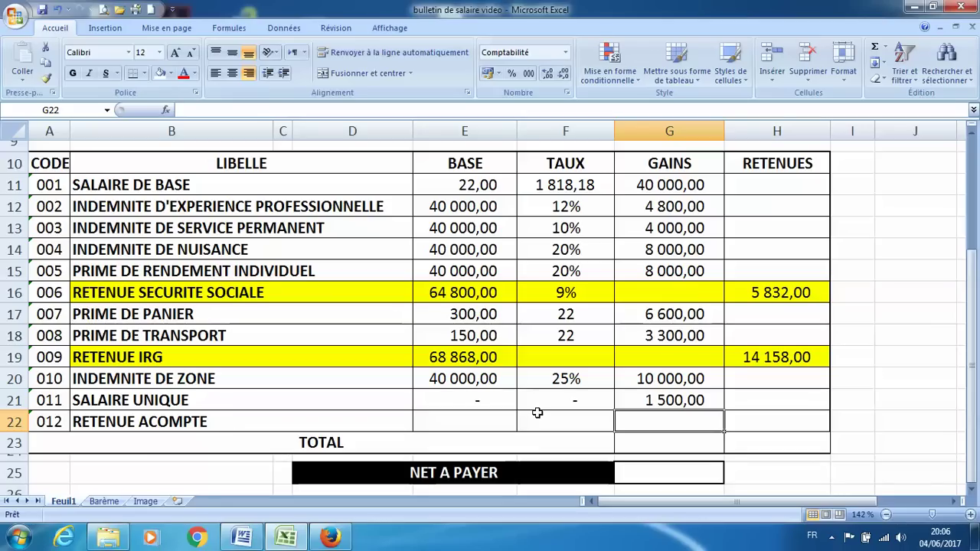
pyautogui.click(778, 421)
pyautogui.write('8000')
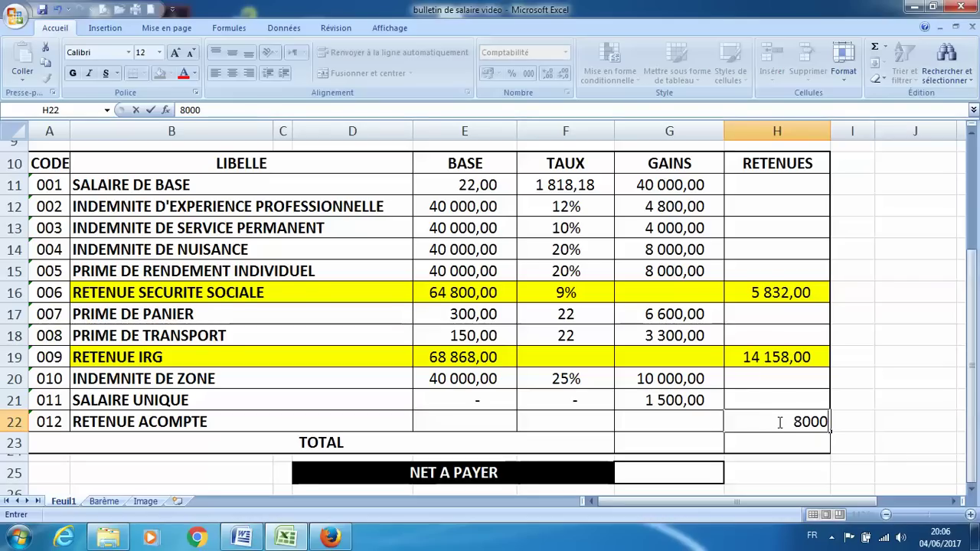
pyautogui.press('Return')
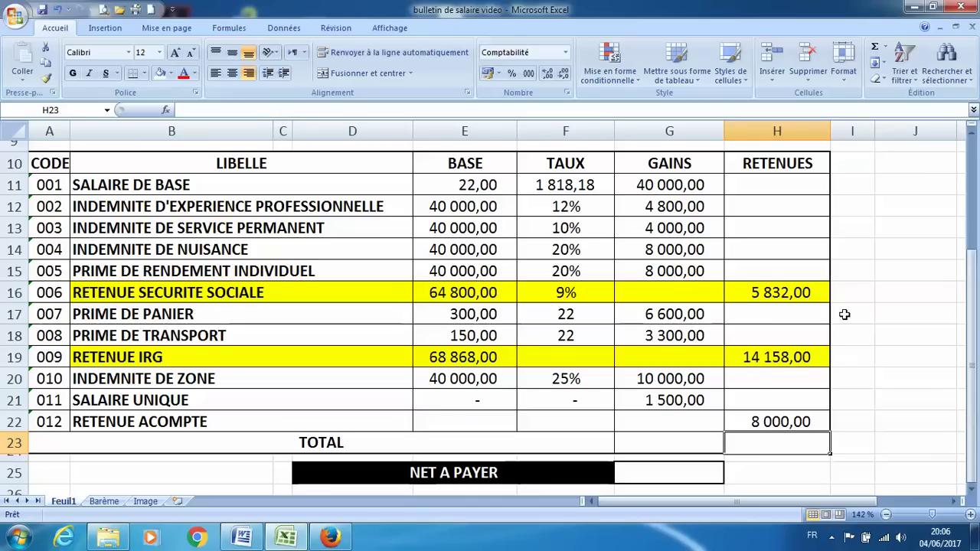
# Review the payslip from its title and employee header down to the TOTAL and NET A PAYER rows
pyautogui.click(972, 136)
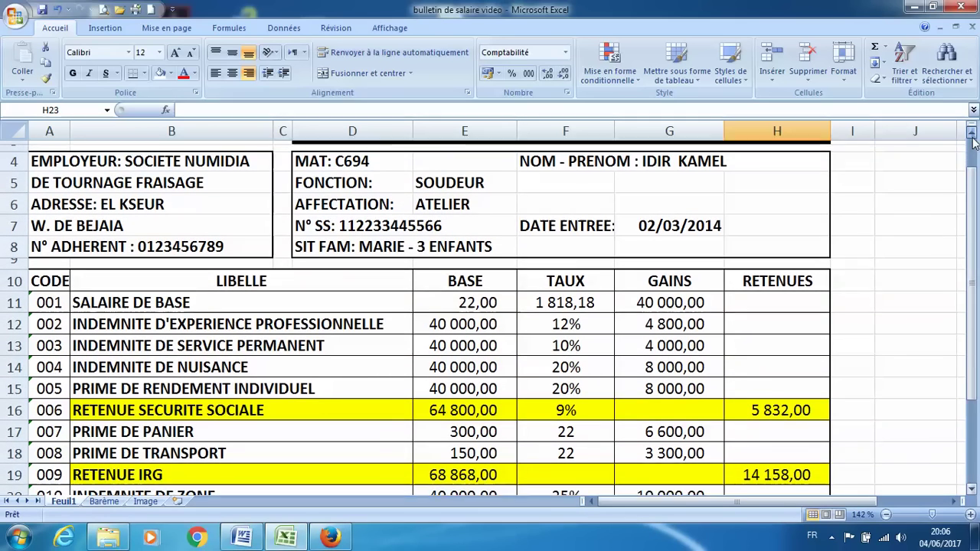
pyautogui.click(972, 136)
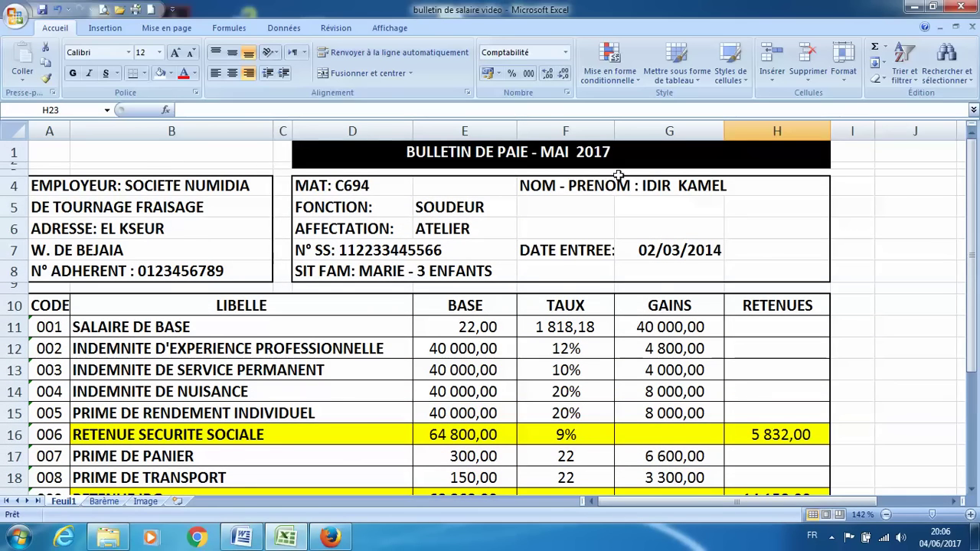
pyautogui.click(970, 493)
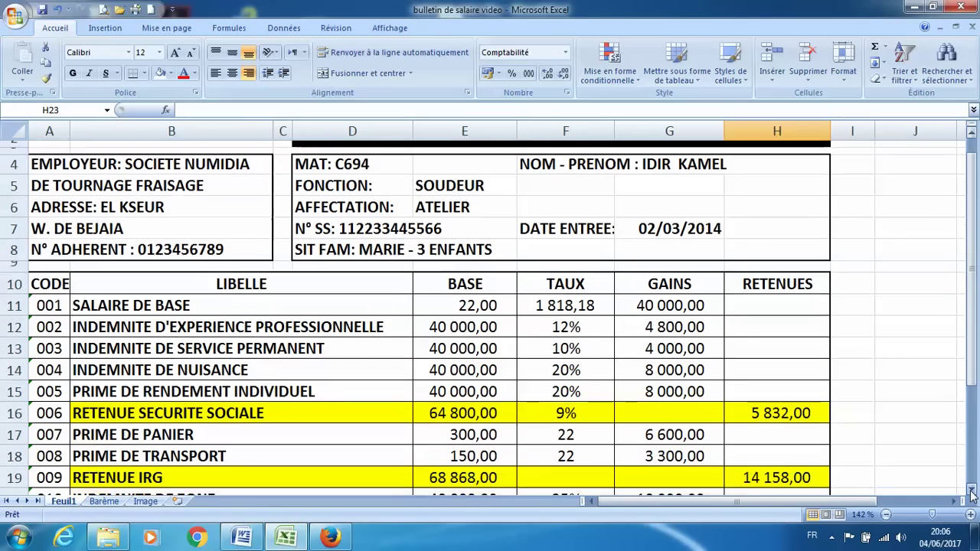
pyautogui.click(970, 493)
pyautogui.click(971, 493)
pyautogui.click(970, 493)
pyautogui.click(971, 493)
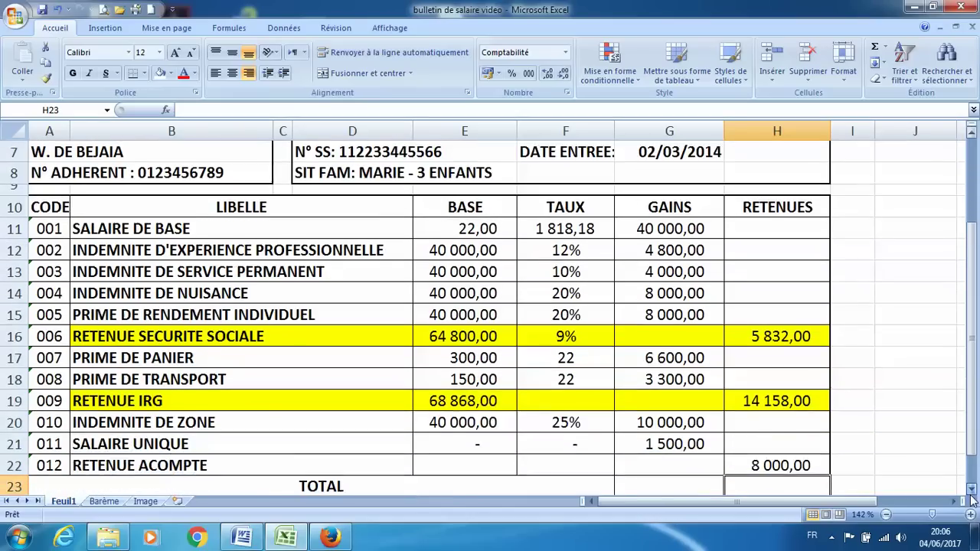
pyautogui.click(970, 493)
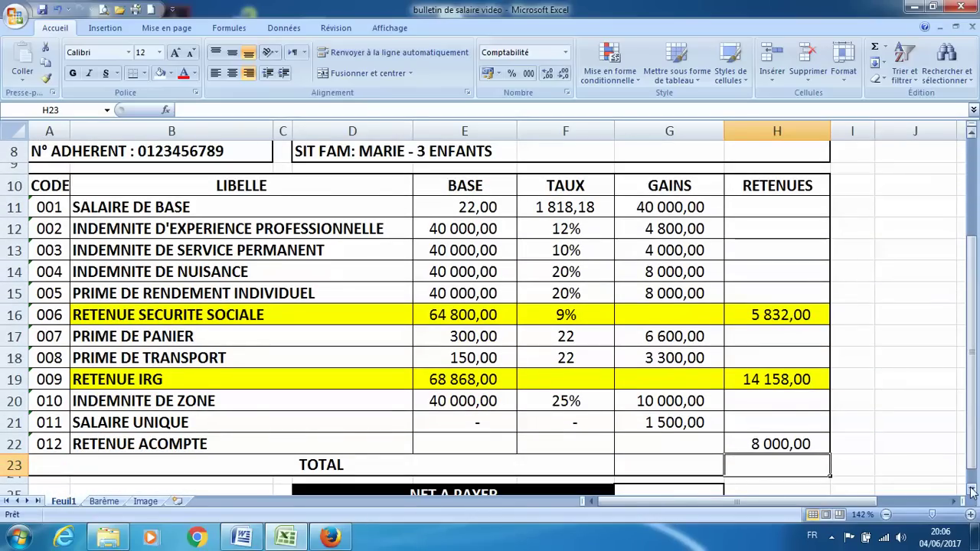
pyautogui.click(970, 493)
pyautogui.click(970, 493)
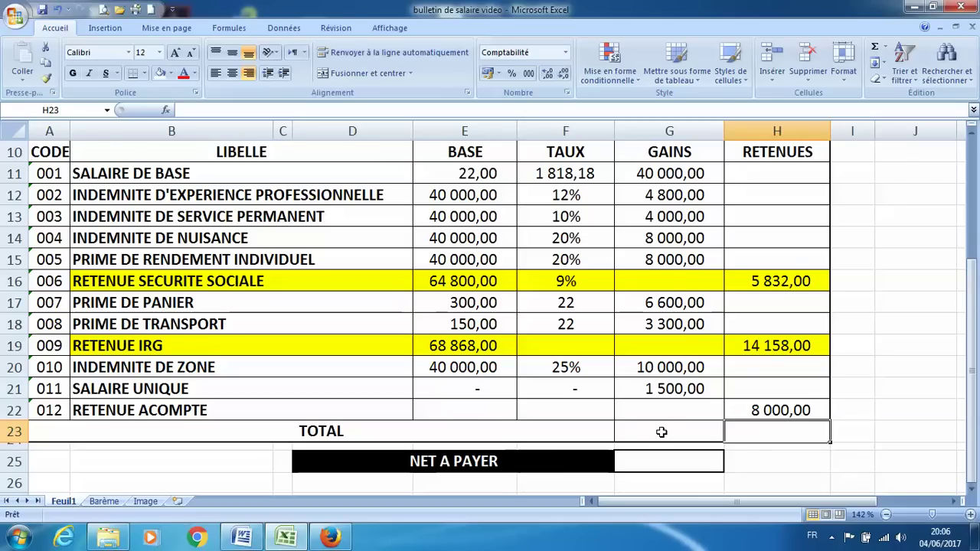
# Total the GAINS column in G23 by summing G11:G22
pyautogui.moveTo(661, 431); pyautogui.dragTo(644, 173)
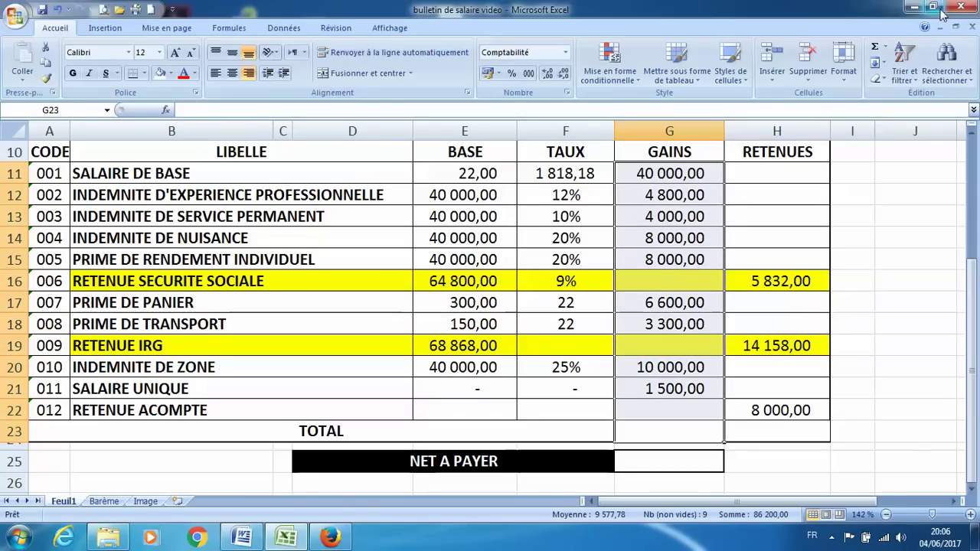
pyautogui.click(886, 49)
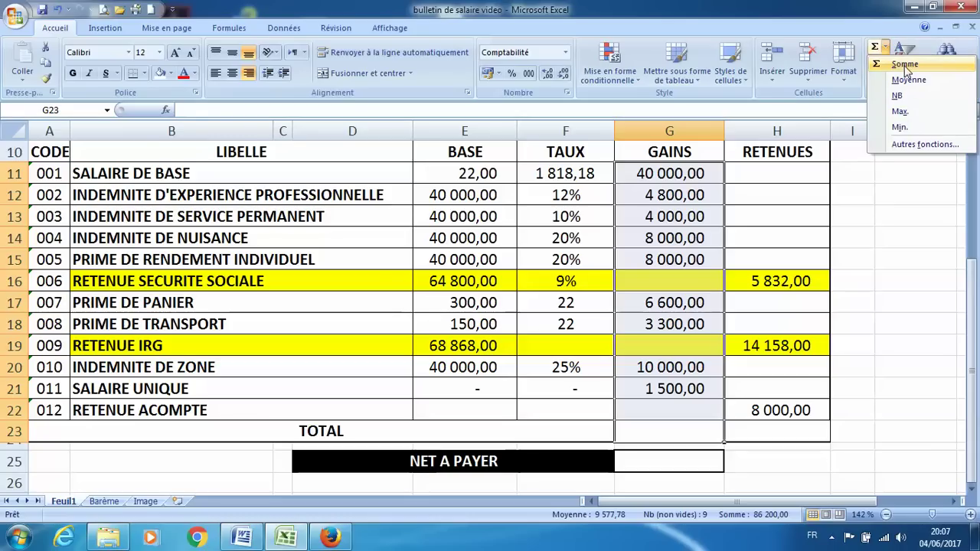
pyautogui.click(904, 65)
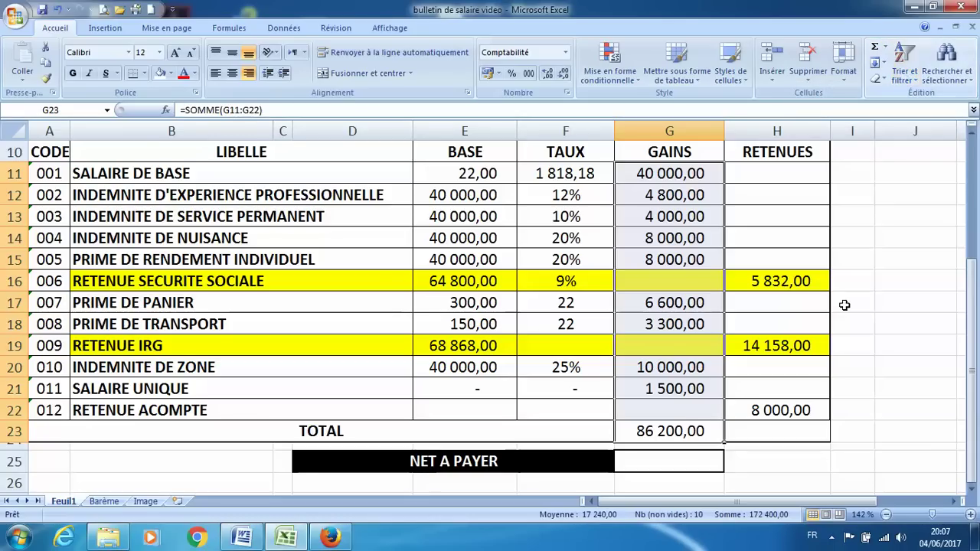
# Copy the total formula from G23 across to H23 to total the RETENUES column
pyautogui.click(705, 431)
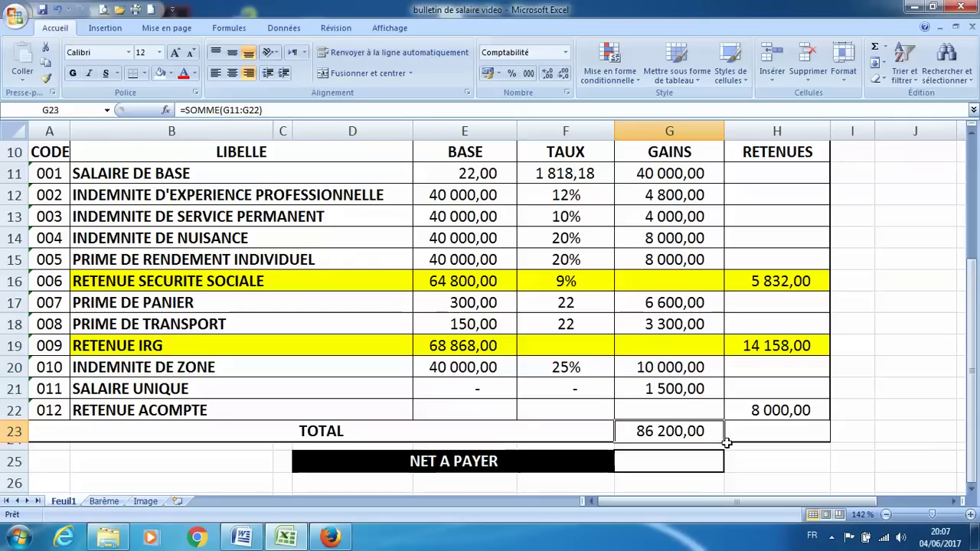
pyautogui.click(728, 445)
pyautogui.click(712, 434)
pyautogui.moveTo(727, 441); pyautogui.dragTo(789, 434)
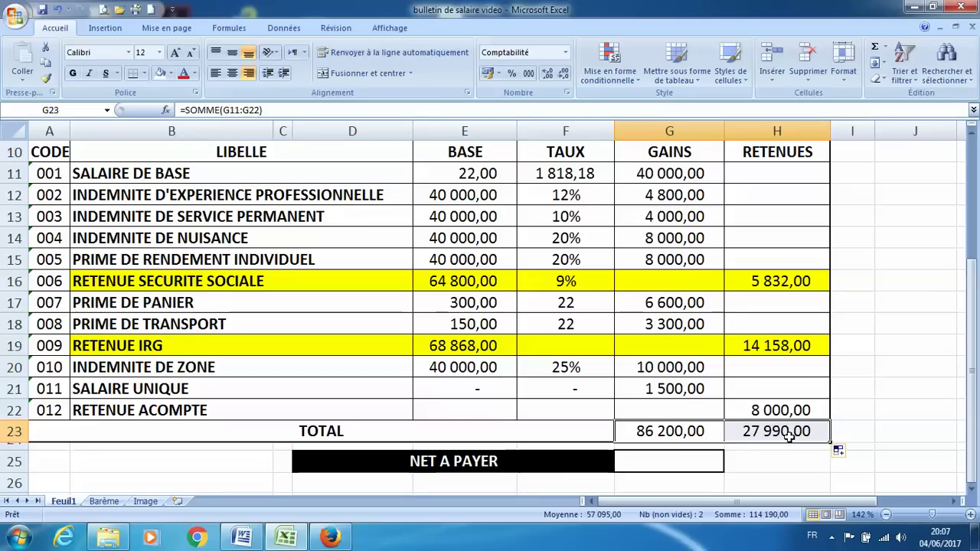
# Calculate the NET A PAYER amount in G25 with the formula =G23-H23
pyautogui.click(663, 461)
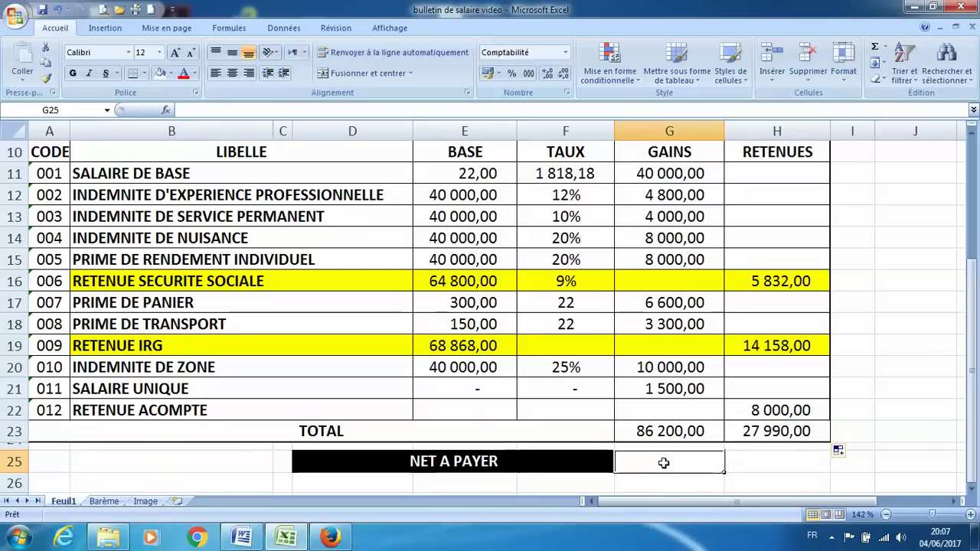
pyautogui.write('=')
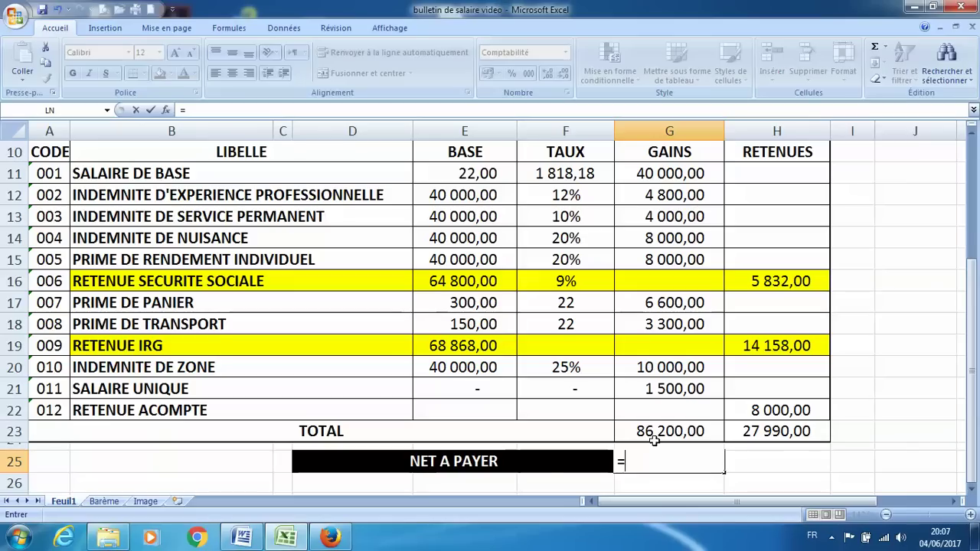
pyautogui.click(650, 432)
pyautogui.write('-')
pyautogui.click(754, 430)
pyautogui.press('Return')
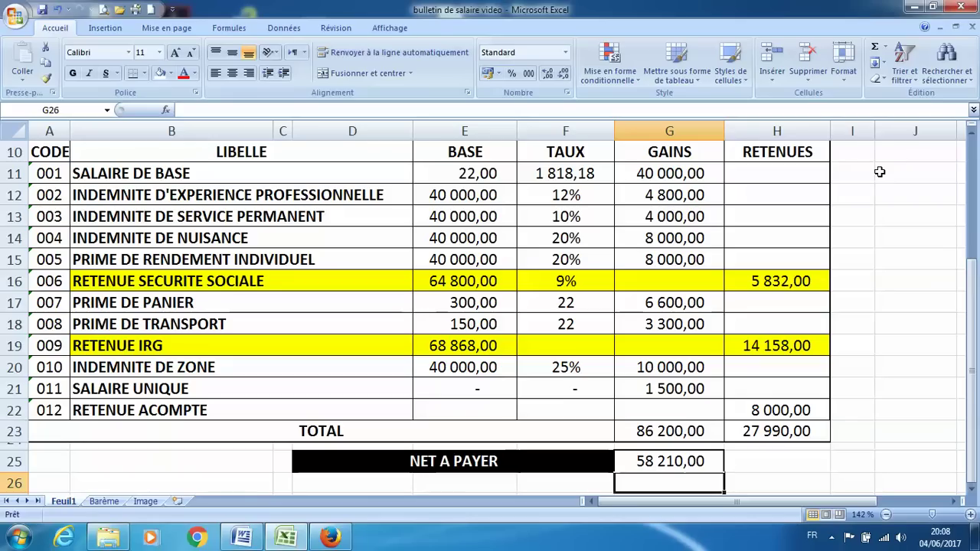
pyautogui.click(688, 457)
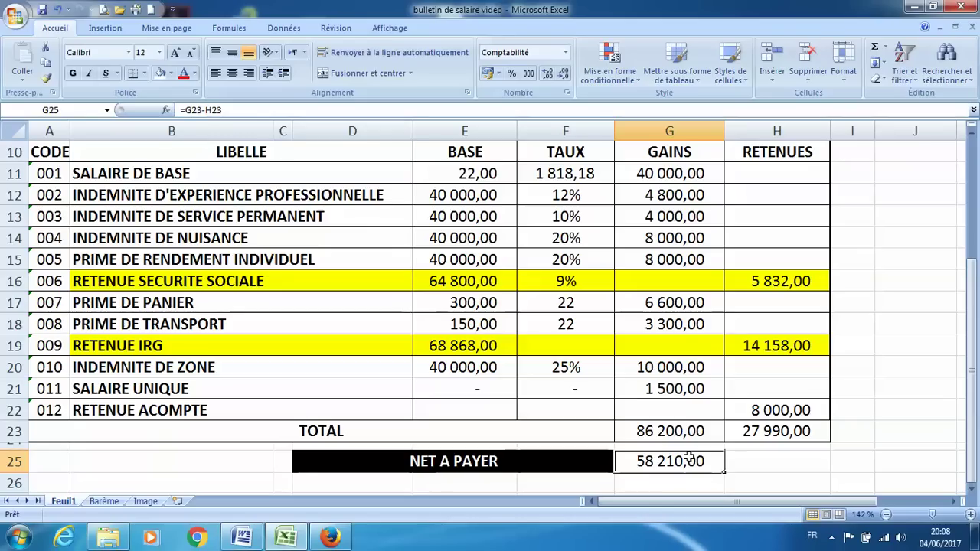
pyautogui.click(832, 539)
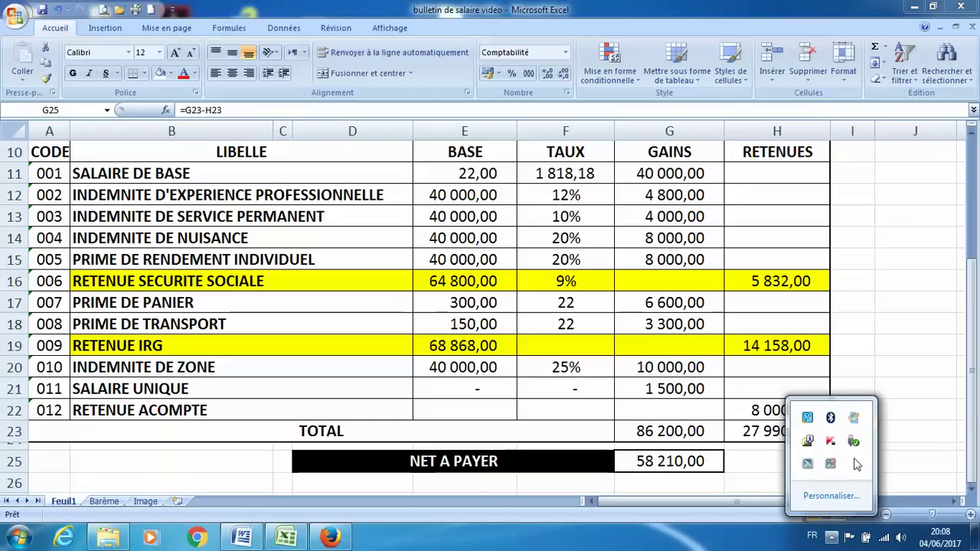